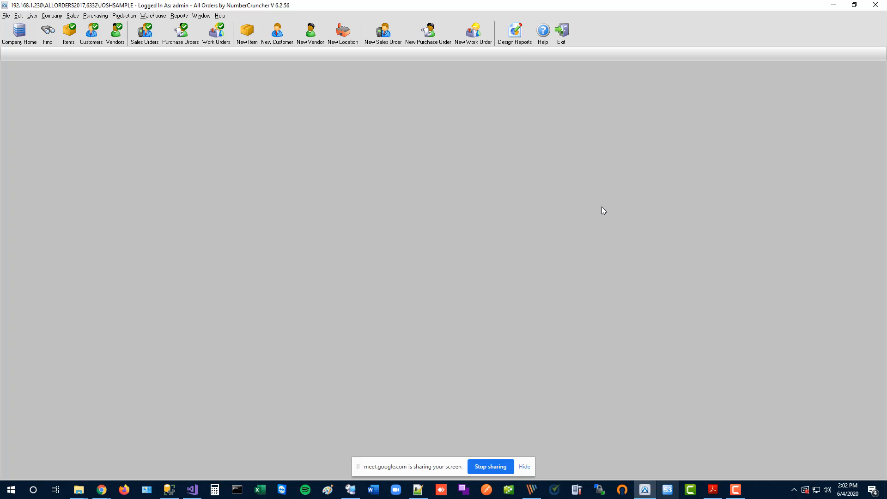
# In Company > Preferences > Email, leave 'Use MS Outlook for email' unticked so mail stays on SMTP.
pyautogui.click(50, 16)
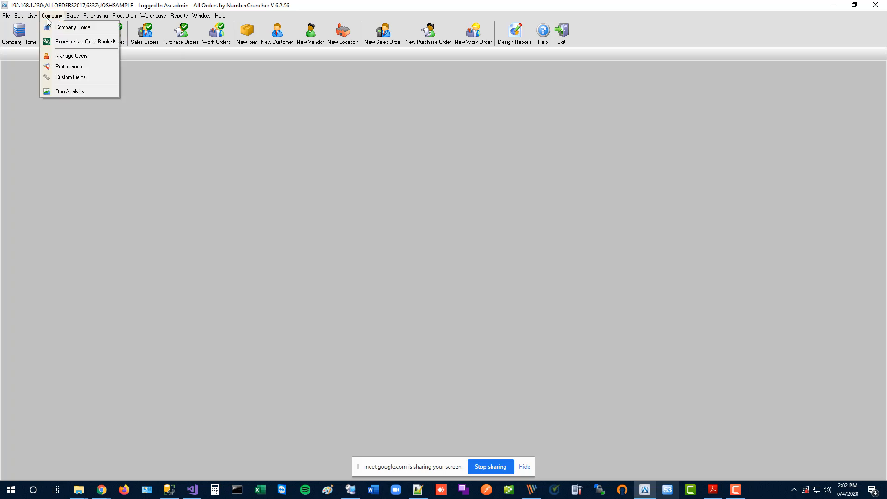
pyautogui.click(69, 66)
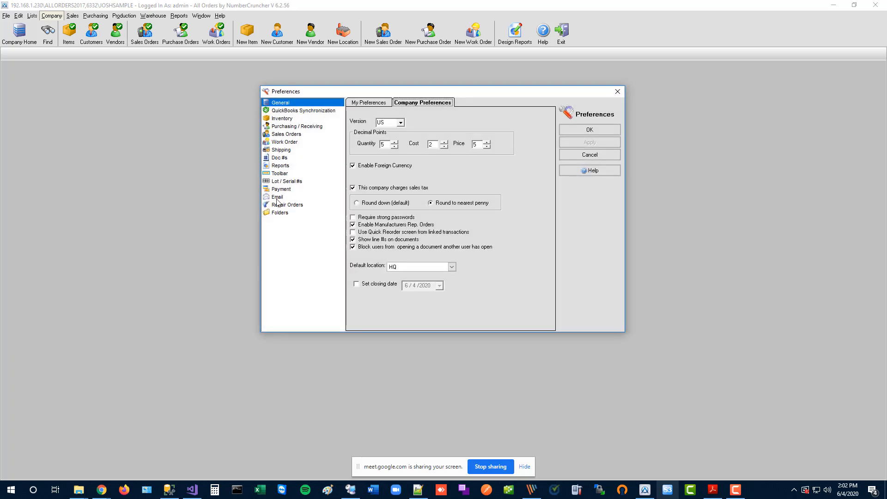
pyautogui.click(281, 199)
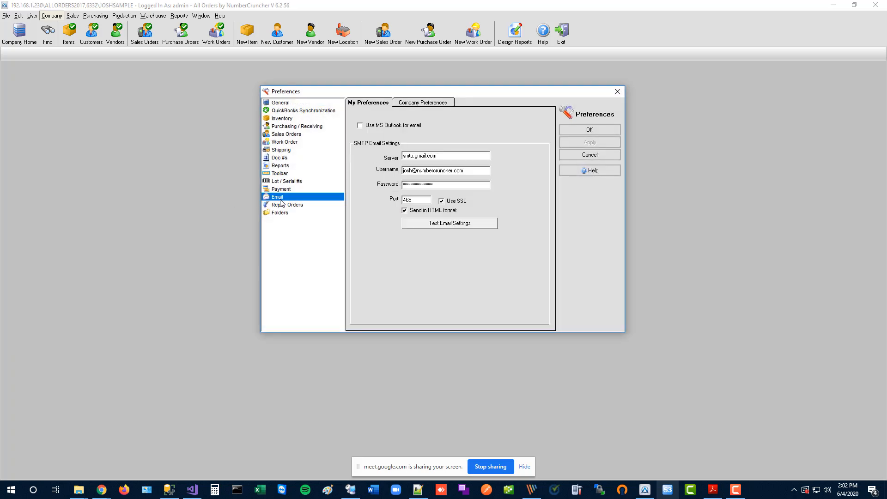
pyautogui.click(378, 129)
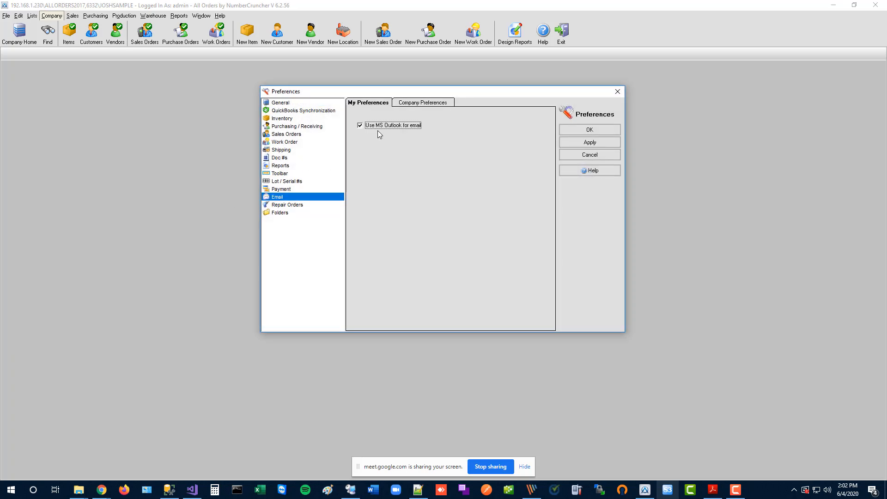
pyautogui.click(377, 129)
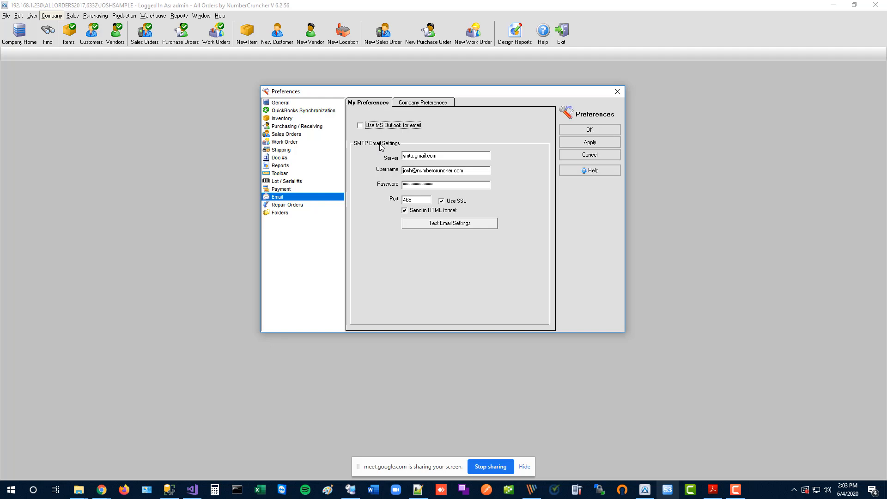
pyautogui.click(435, 224)
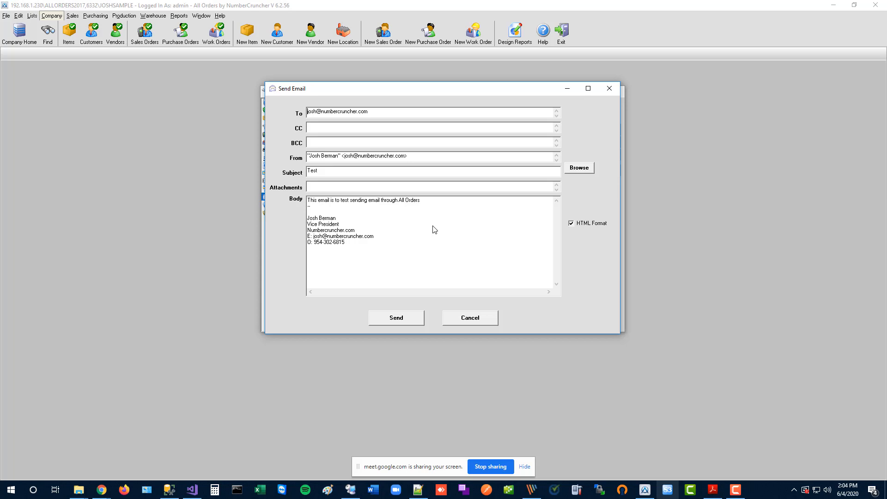
pyautogui.click(609, 88)
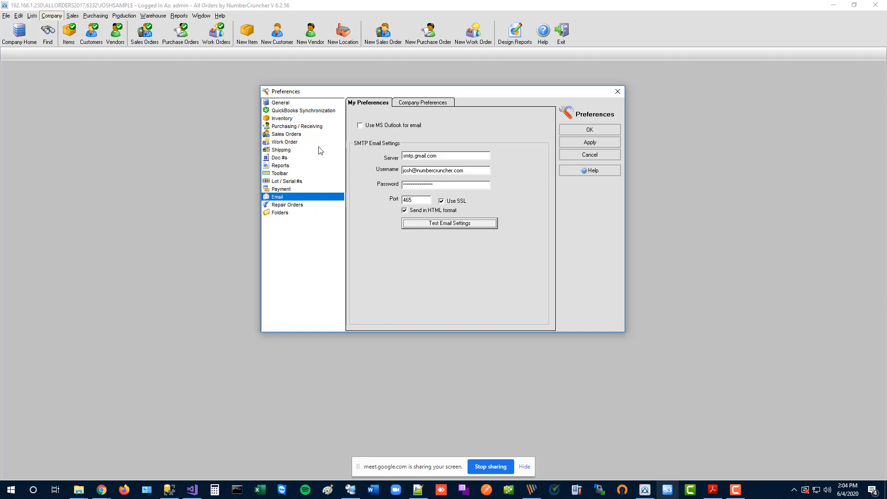
# On the My Preferences Email tab, review the From Email, From Name, signature and Always BCC fields.
pyautogui.click(285, 107)
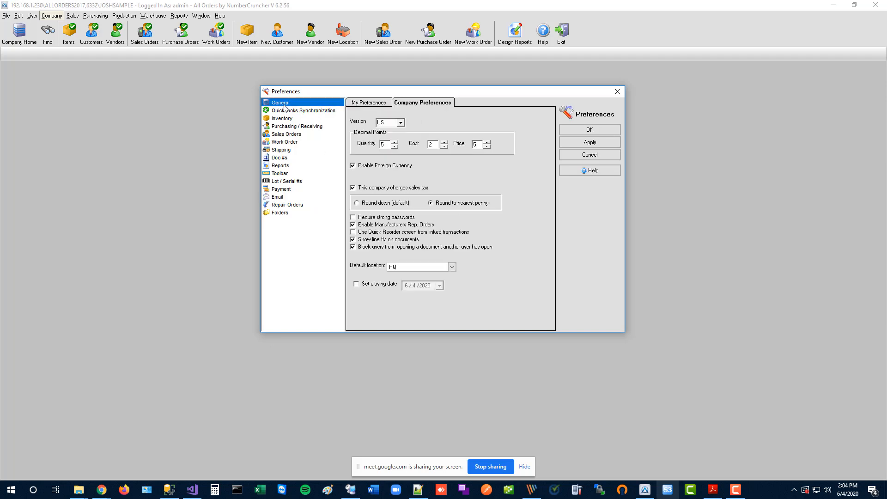
pyautogui.click(373, 104)
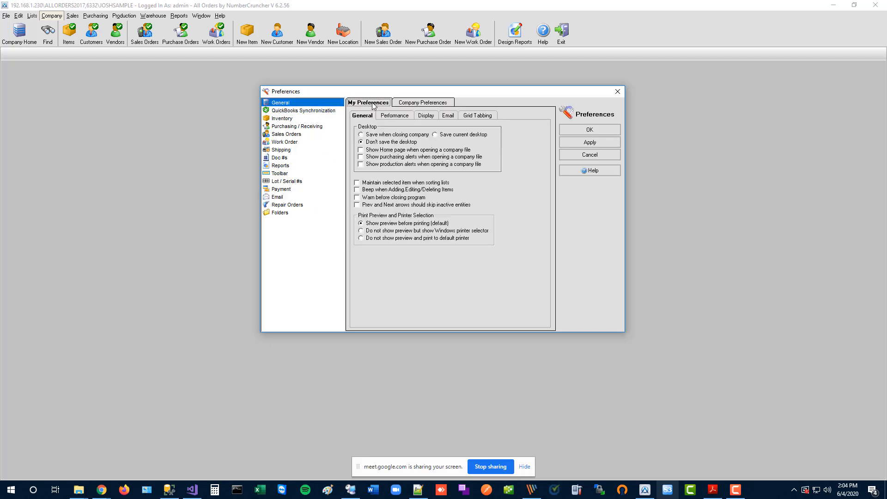
pyautogui.click(447, 116)
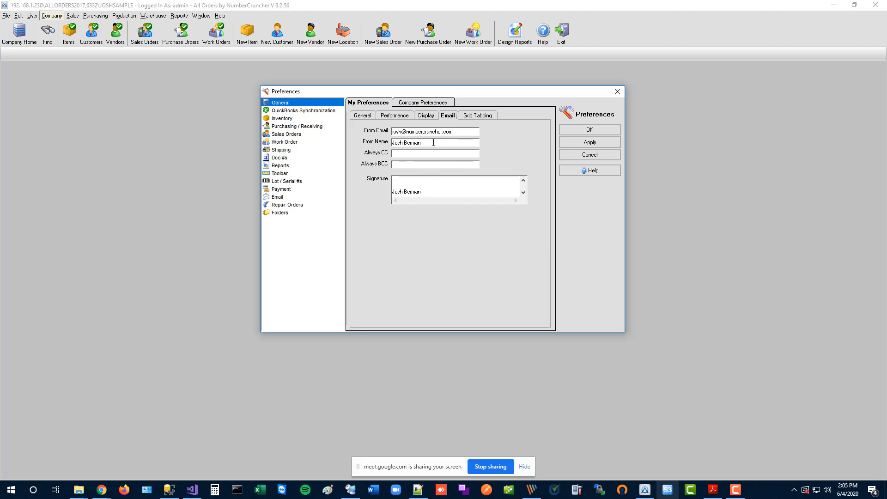
pyautogui.moveTo(421, 142); pyautogui.dragTo(357, 148)
pyautogui.moveTo(433, 192); pyautogui.dragTo(379, 180)
pyautogui.click(419, 167)
pyautogui.moveTo(458, 131); pyautogui.dragTo(375, 138)
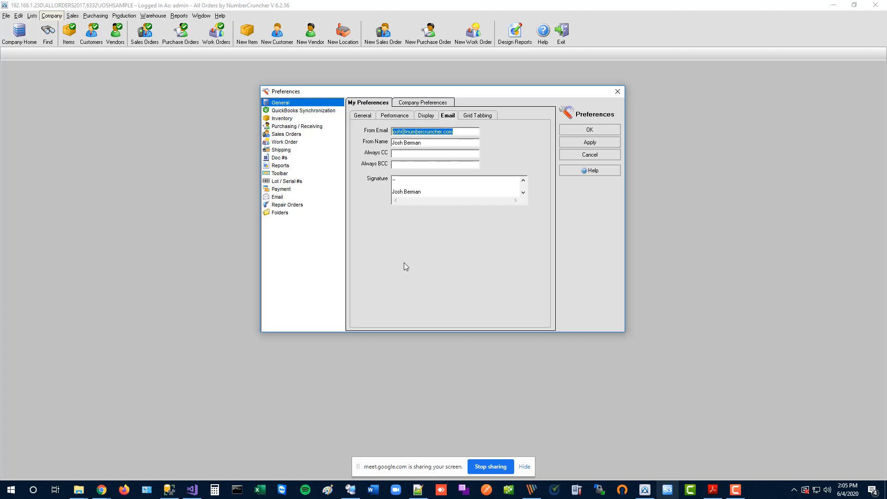
pyautogui.click(407, 164)
# In Sales Orders preferences, email forms to the shipping address's email on file, then return to Email settings.
pyautogui.click(301, 135)
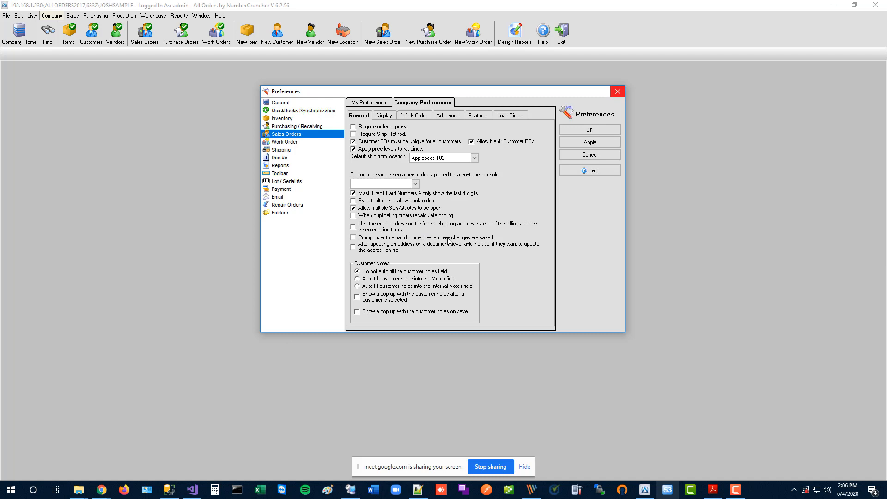
pyautogui.doubleClick(401, 239)
pyautogui.click(377, 230)
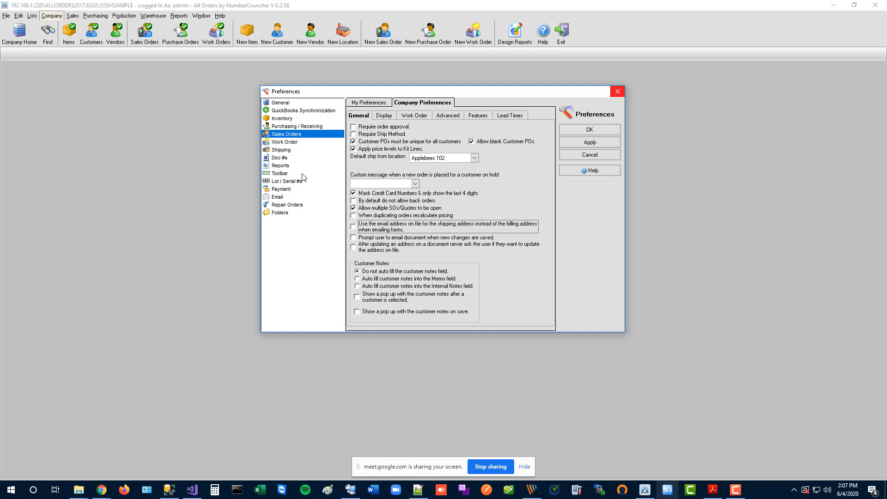
pyautogui.click(281, 197)
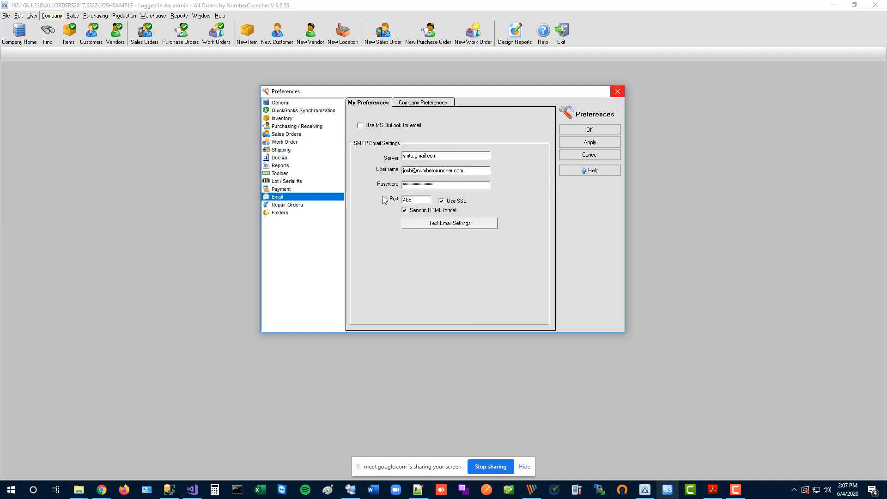
# Cancel a test email, then close Preferences and answer the Save Changes prompt.
pyautogui.click(436, 226)
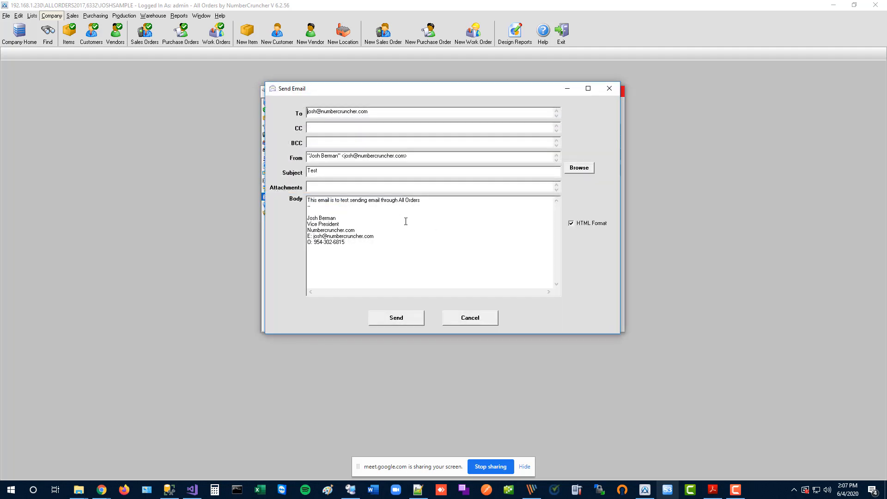
pyautogui.moveTo(365, 244); pyautogui.dragTo(259, 175)
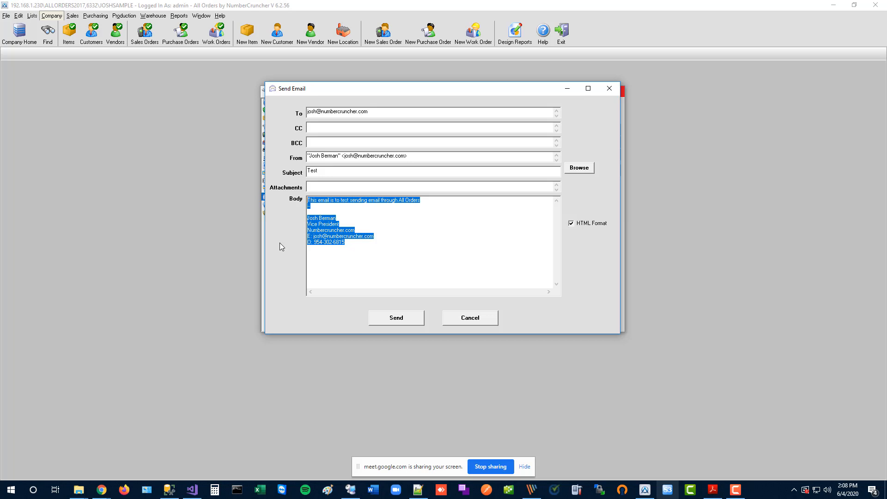
pyautogui.click(470, 320)
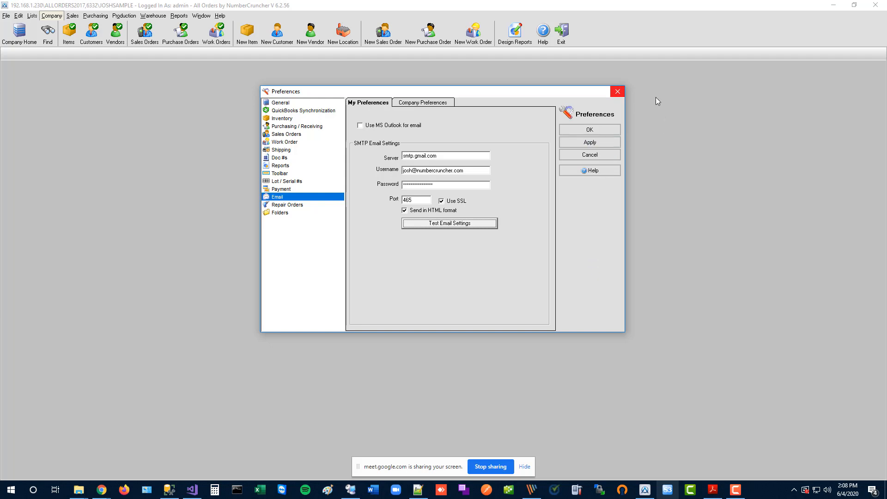
pyautogui.click(618, 91)
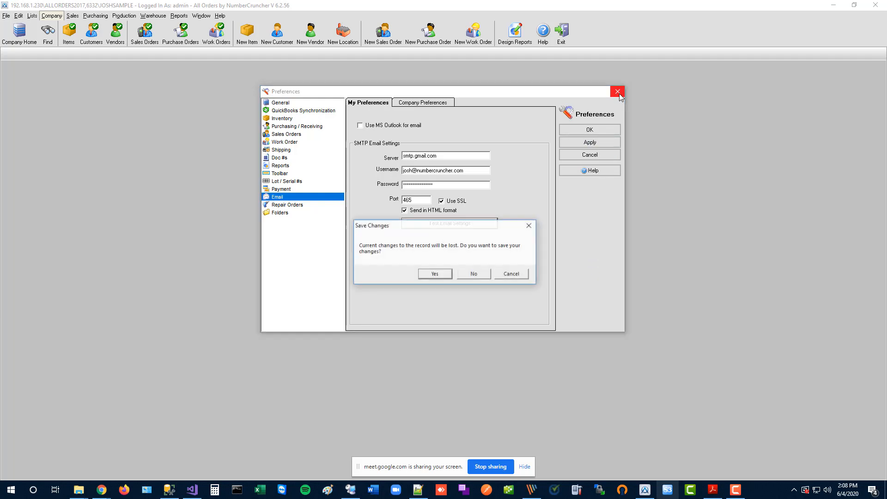
pyautogui.click(460, 274)
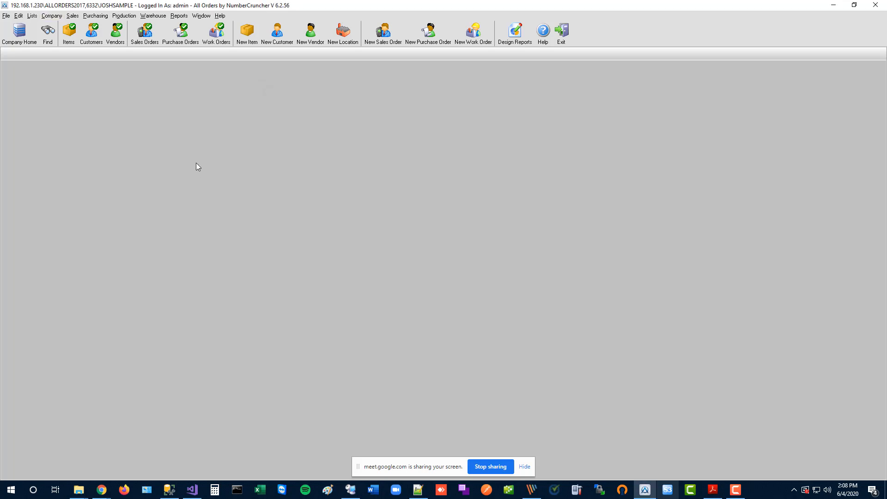
# Open the Custom Messages list from Lists > Profile Lists > Sales.
pyautogui.click(34, 17)
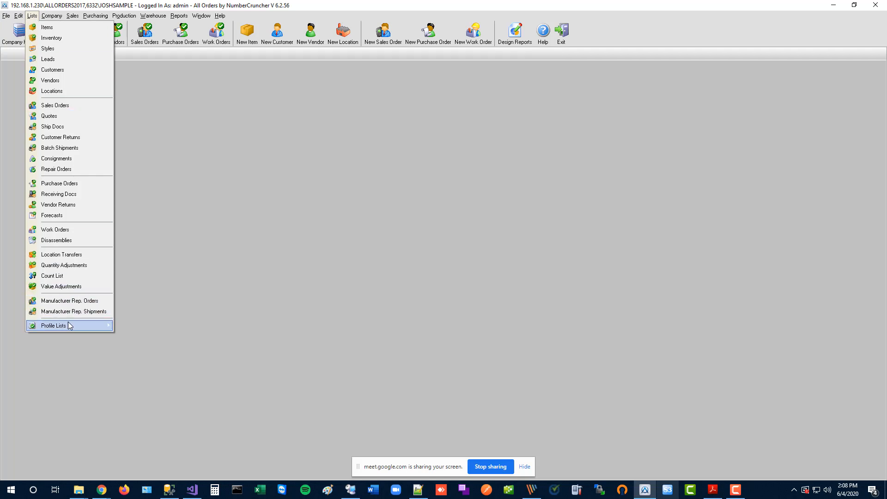
pyautogui.moveTo(70, 326)
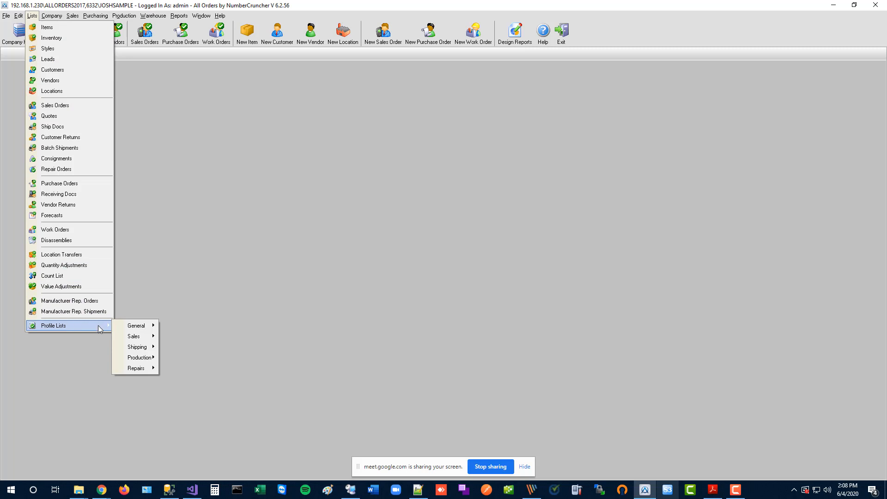
pyautogui.moveTo(150, 340)
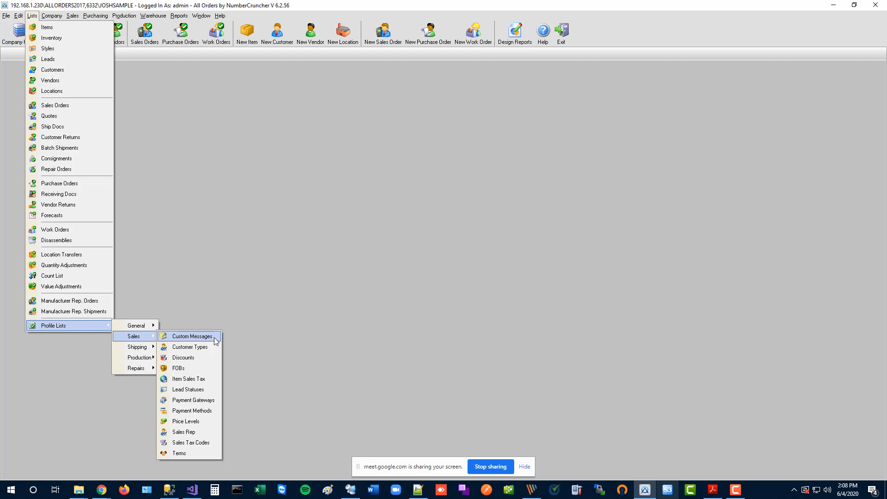
pyautogui.click(193, 336)
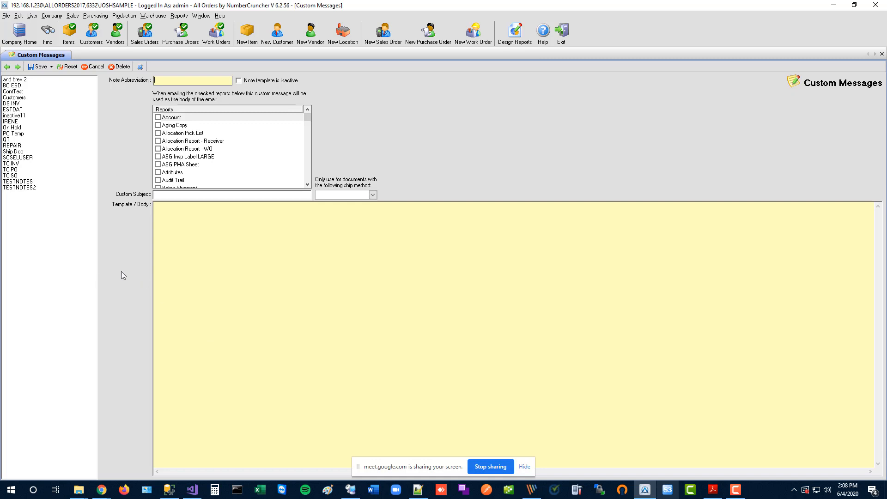
# Load the DS INV custom message and select its Note Abbreviation text.
pyautogui.click(21, 103)
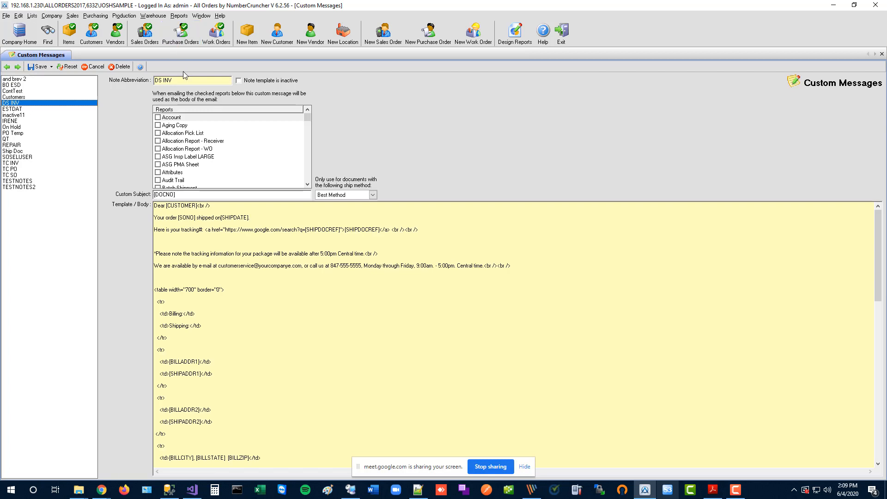
pyautogui.moveTo(183, 79); pyautogui.dragTo(100, 86)
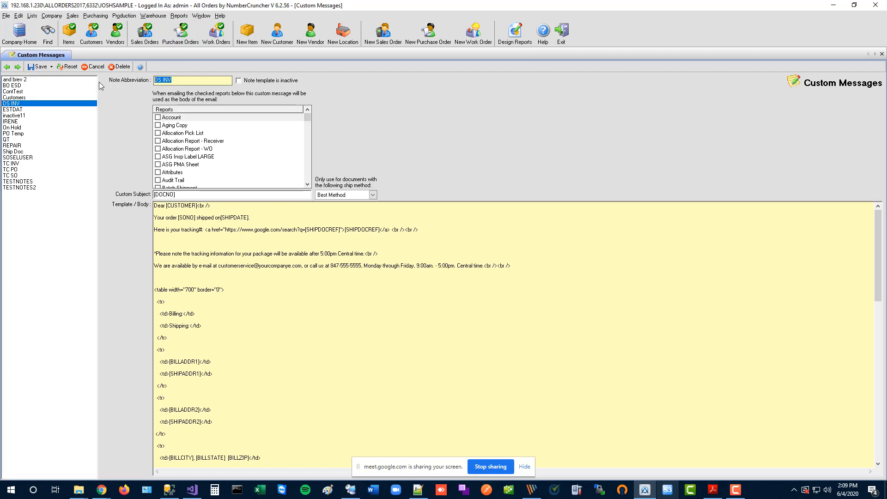
# Change the message abbreviation from DS INV to Invoice and save it.
pyautogui.press('BackSpace')
pyautogui.write('Invoice')
pyautogui.click(40, 66)
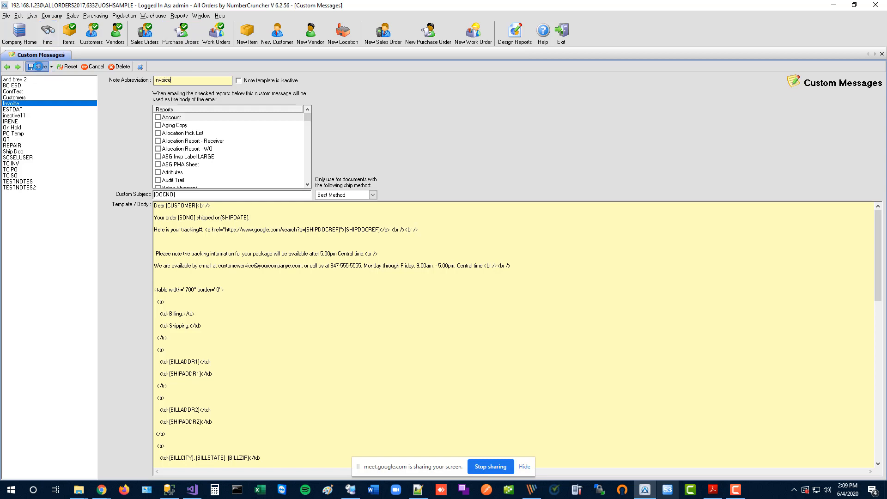
# Make the custom subject read 'Here is your invoice [DOCNO]'.
pyautogui.click(155, 195)
pyautogui.write('Here is ')
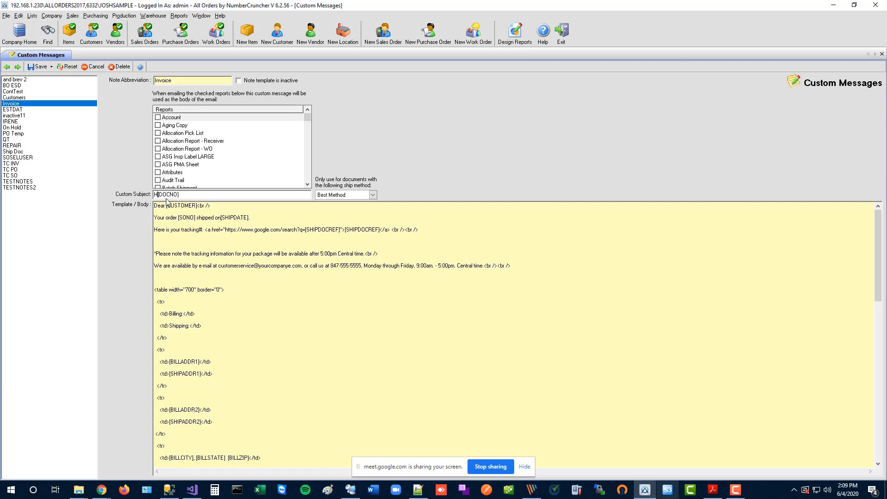
pyautogui.write('your invoice')
pyautogui.moveTo(193, 217)
pyautogui.mouseDown()
pyautogui.moveTo(196, 224)
pyautogui.moveTo(181, 206)
pyautogui.moveTo(196, 206)
pyautogui.moveTo(179, 218)
pyautogui.mouseUp()
# Save the Invoice custom message with its email template body.
pyautogui.click(162, 216)
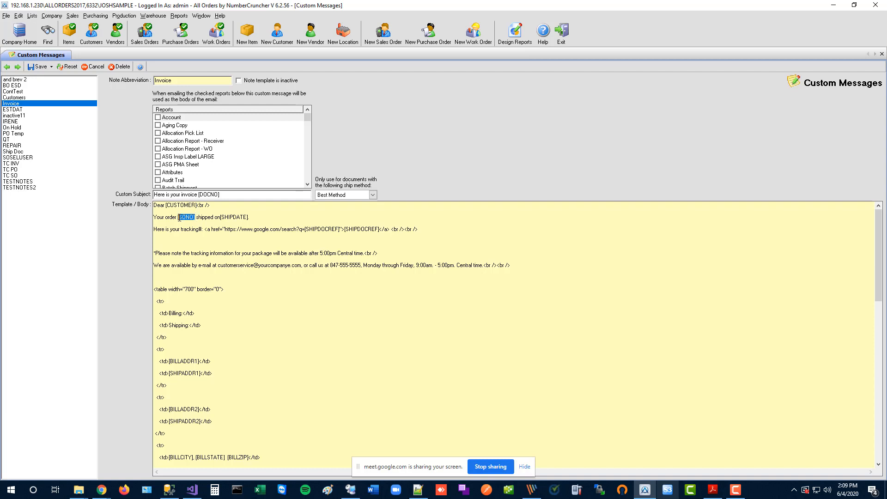
pyautogui.click(262, 246)
pyautogui.click(40, 68)
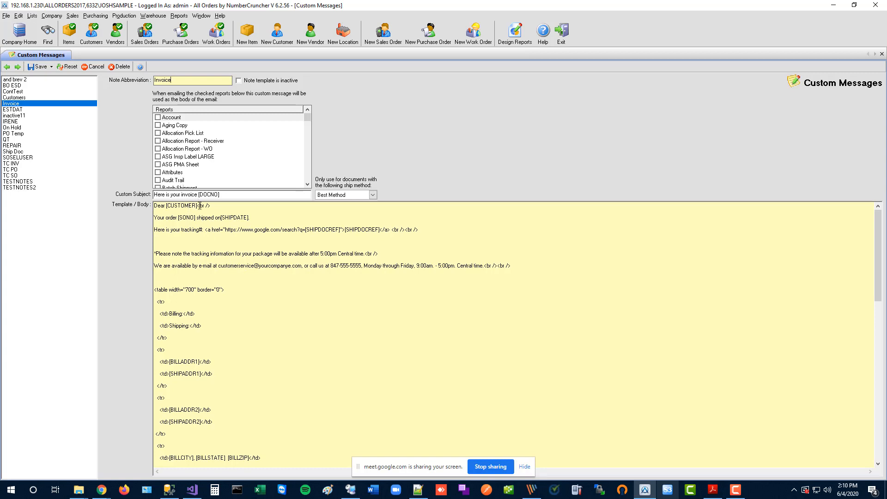
# Highlight the [CUSTOMER] and [SONO] tokens, then bring up the help article in the browser.
pyautogui.moveTo(197, 205); pyautogui.dragTo(177, 218)
pyautogui.click(202, 243)
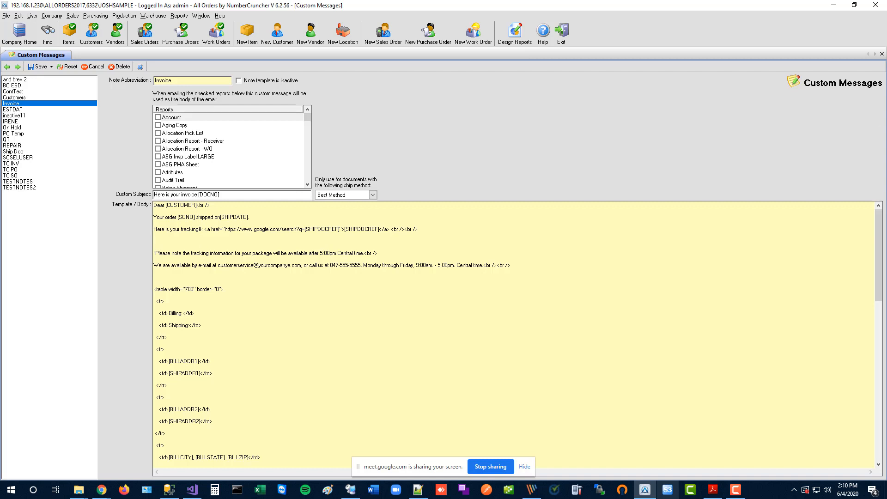
pyautogui.moveTo(886, 79); pyautogui.dragTo(19, 36)
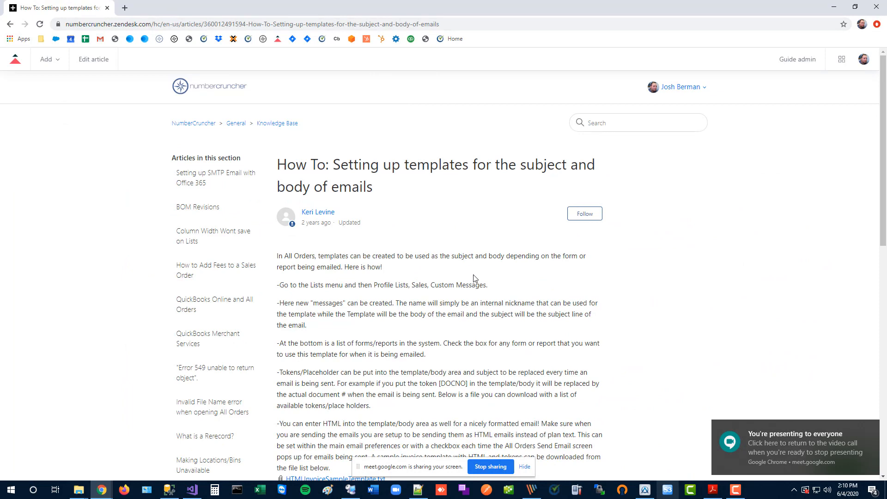
# Download the TokenList.txt attachment from the help article and open it.
pyautogui.scroll(-3, 474, 279)
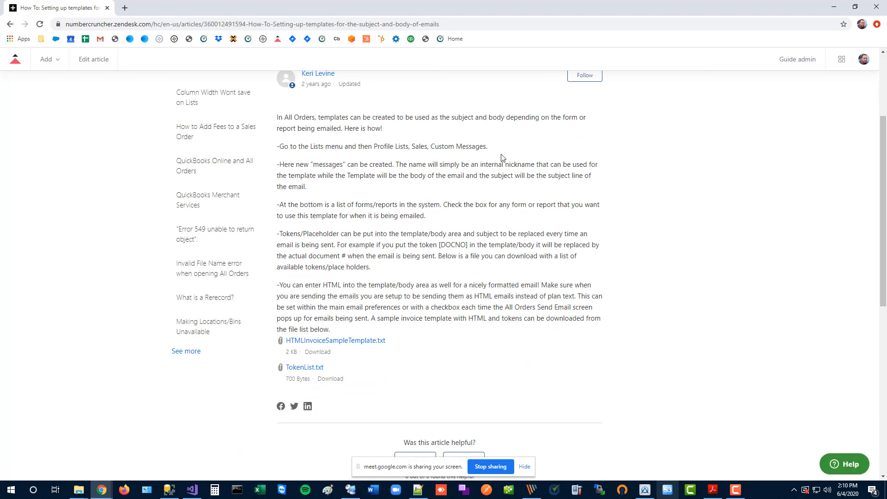
pyautogui.moveTo(491, 148); pyautogui.dragTo(429, 147)
pyautogui.click(419, 165)
pyautogui.click(301, 367)
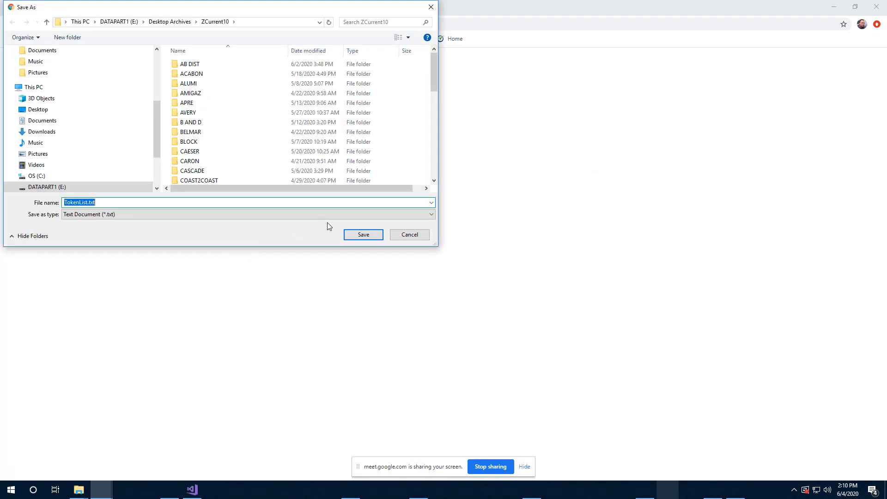
pyautogui.click(355, 234)
pyautogui.click(34, 469)
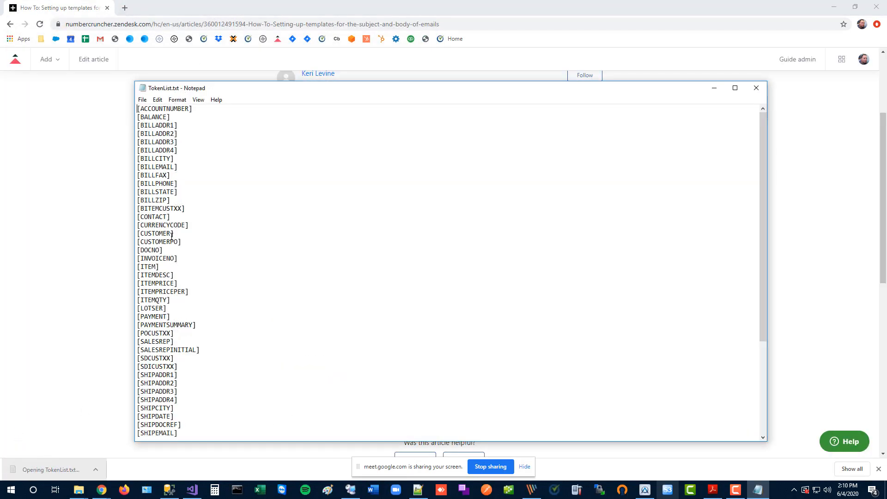
# Scroll through the token list, close Notepad, and minimize the browser to return to All Orders.
pyautogui.scroll(-2, 229, 222)
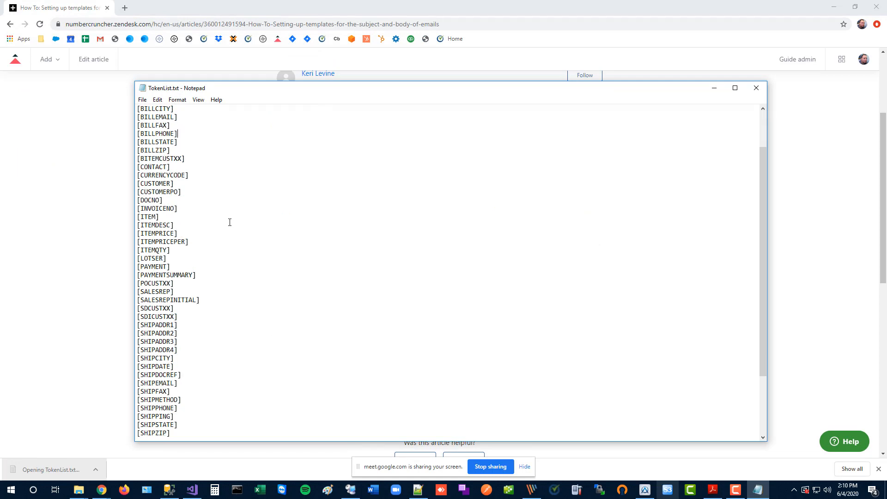
pyautogui.scroll(-3, 227, 241)
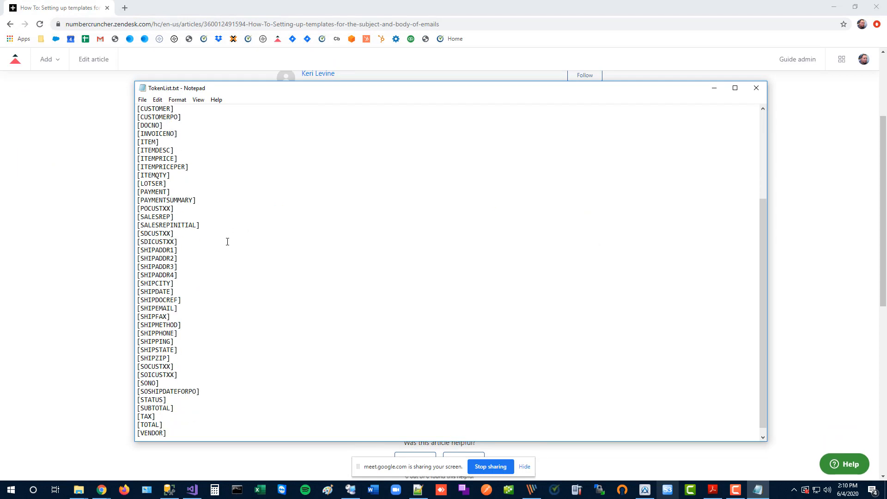
pyautogui.scroll(-1, 227, 242)
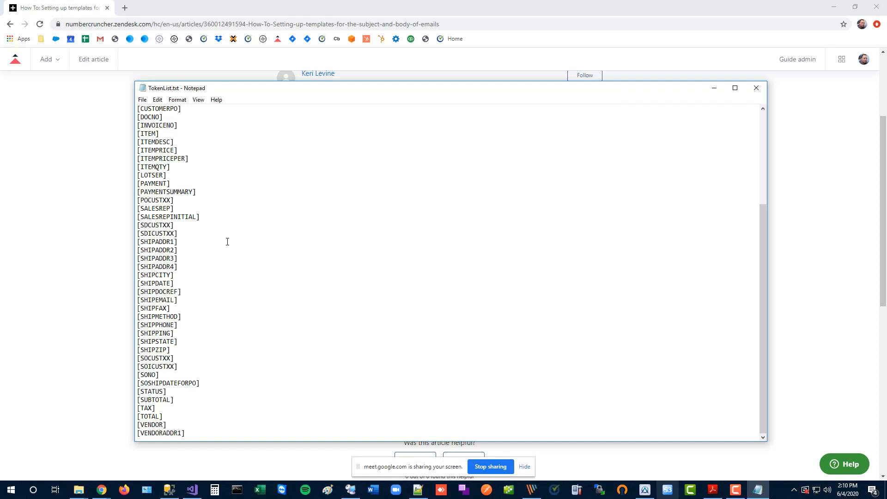
pyautogui.scroll(5, 227, 242)
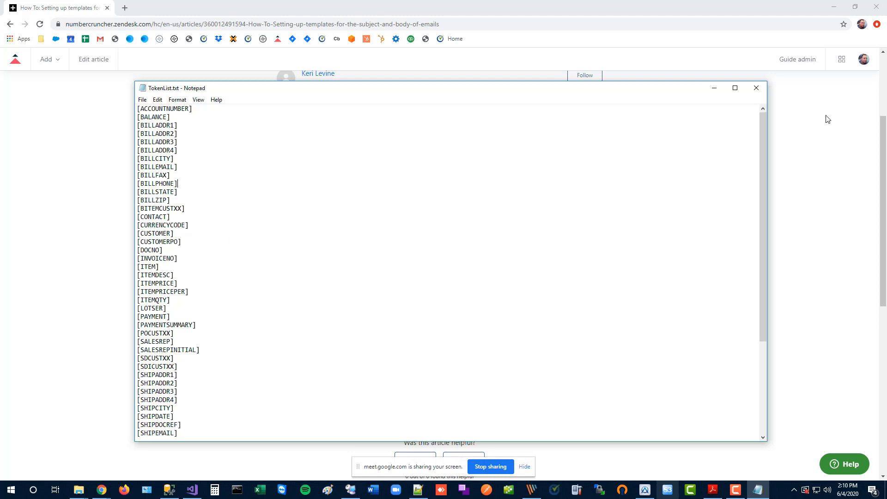
pyautogui.click(756, 88)
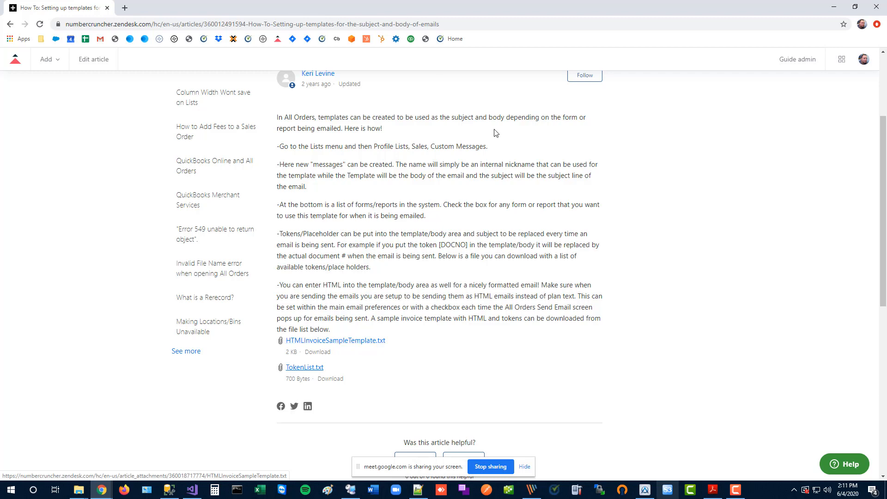
pyautogui.click(829, 10)
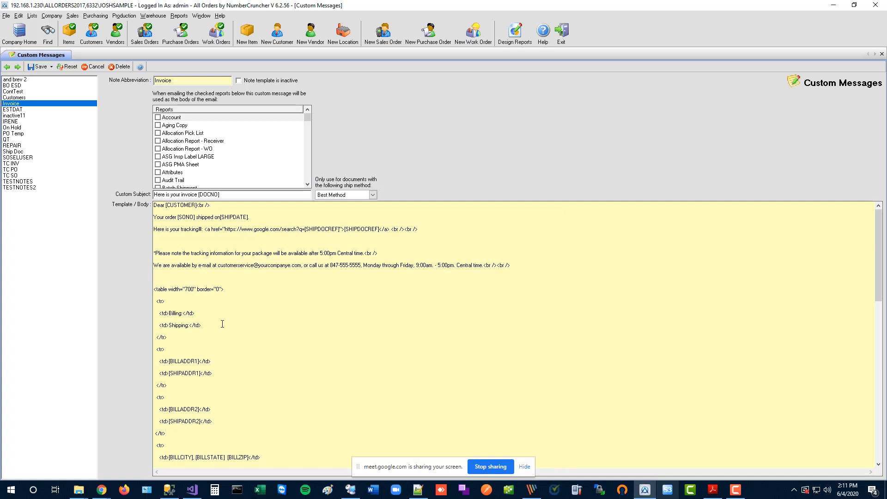
pyautogui.scroll(-1, 220, 322)
pyautogui.scroll(-14, 197, 322)
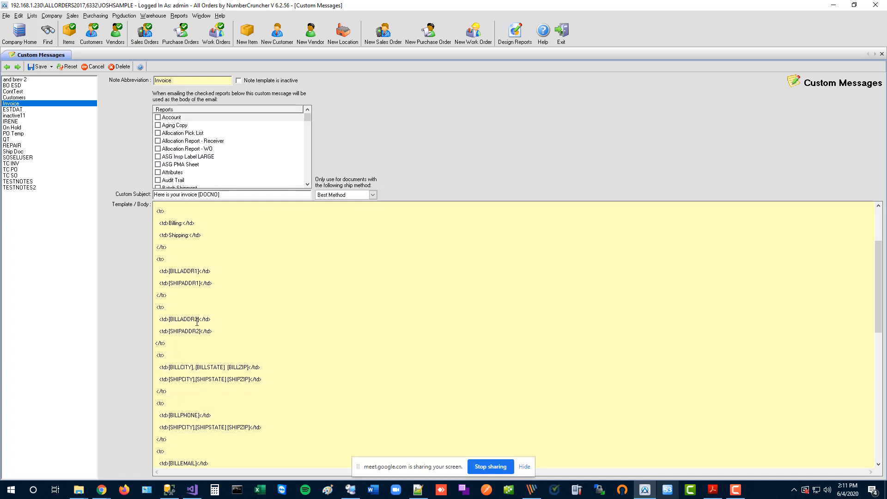
pyautogui.scroll(-7, 205, 344)
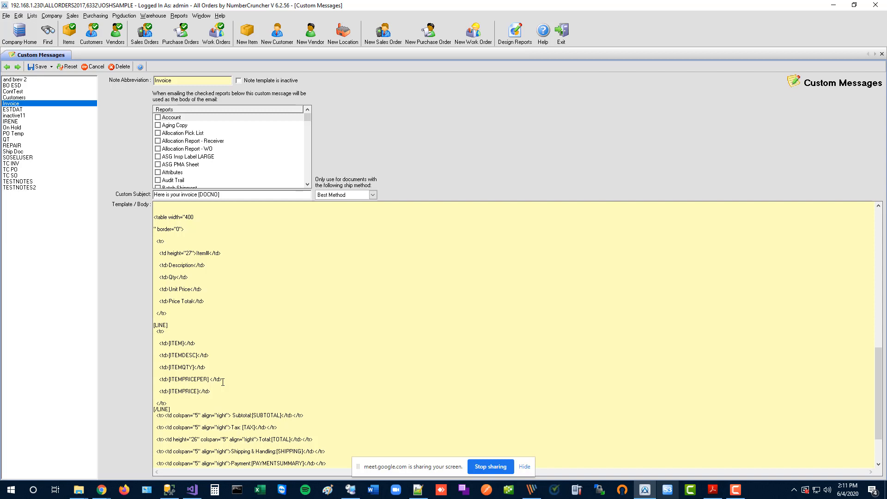
pyautogui.click(201, 119)
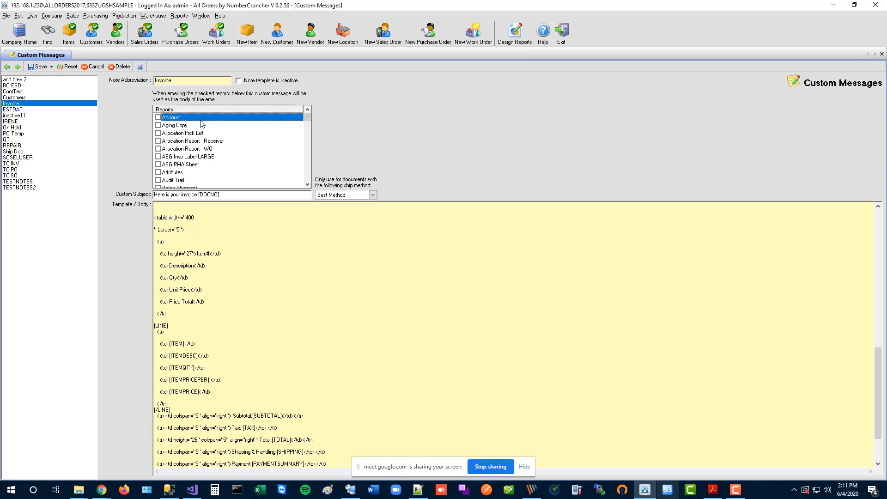
pyautogui.moveTo(309, 119); pyautogui.dragTo(307, 157)
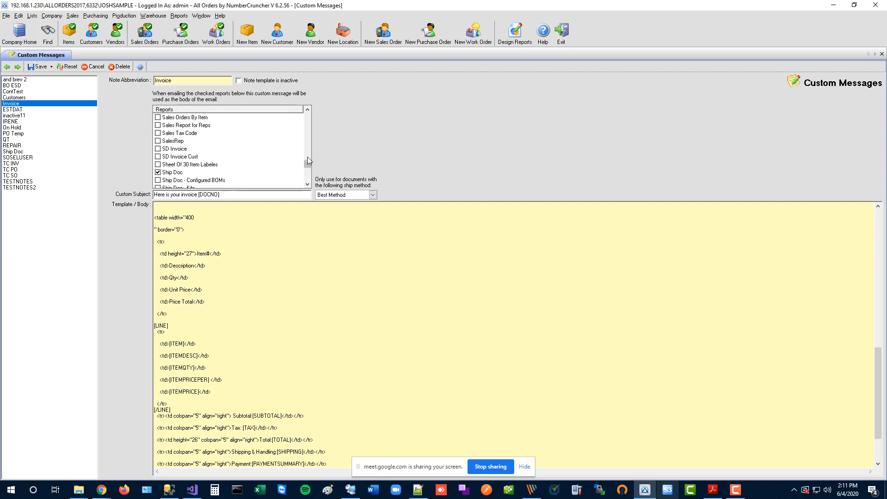
pyautogui.click(193, 173)
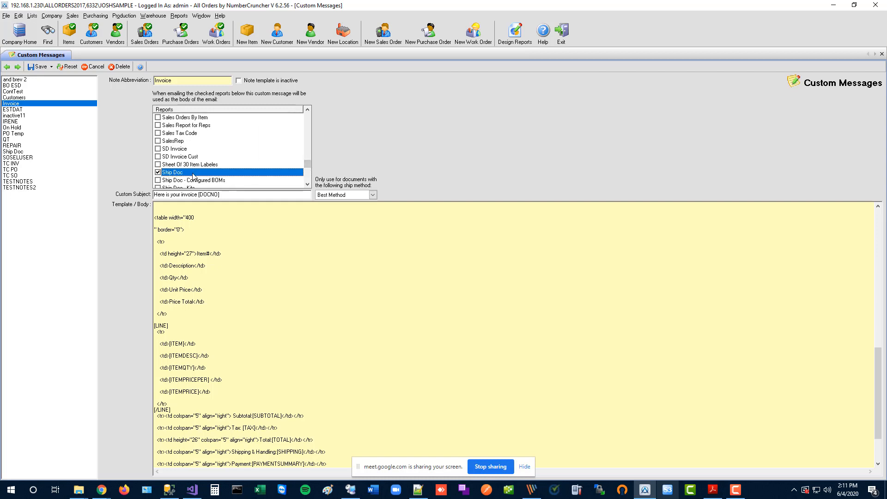
pyautogui.click(165, 80)
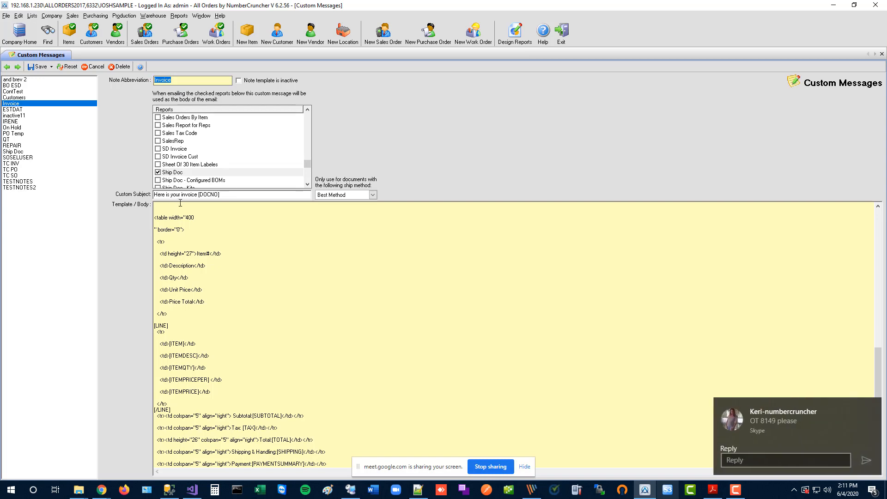
pyautogui.click(181, 174)
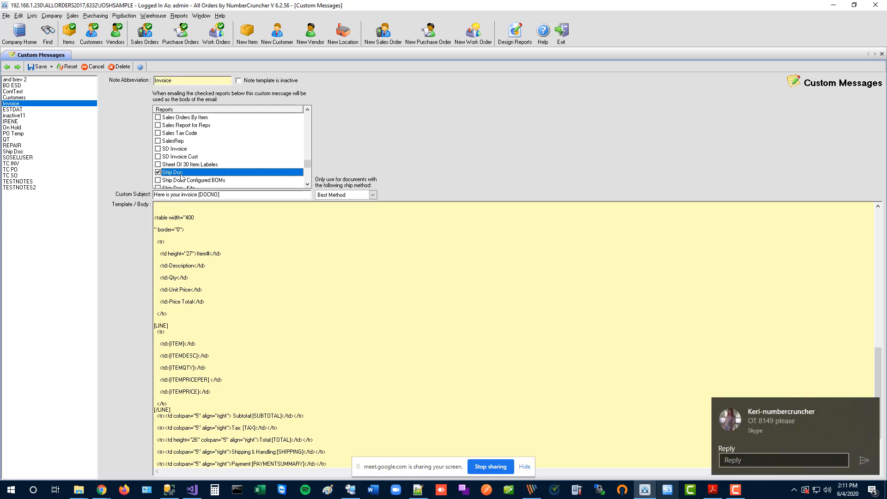
pyautogui.click(871, 405)
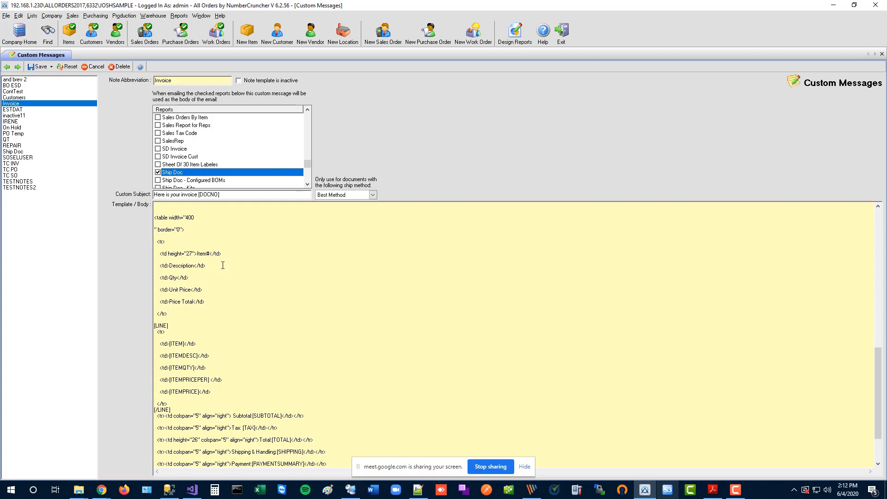
pyautogui.click(73, 16)
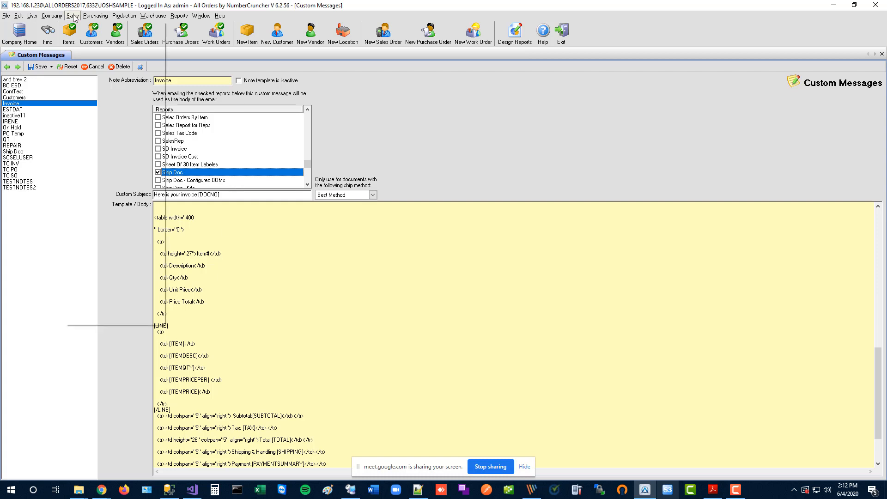
# Load the previous ship doc and start an Invoice-template email to its billing contact.
pyautogui.click(88, 95)
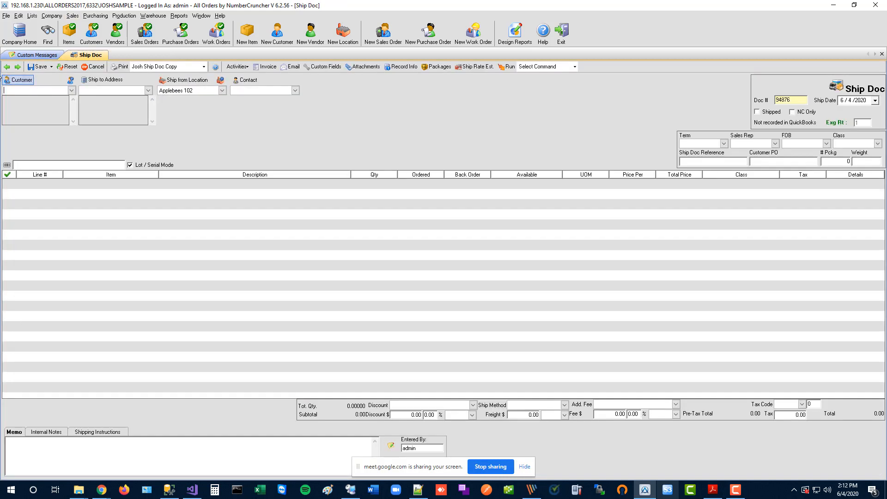
pyautogui.click(7, 67)
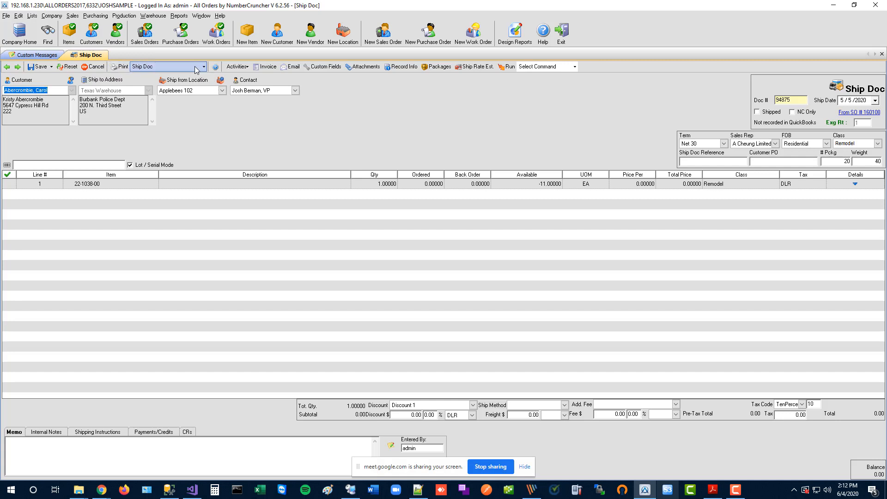
pyautogui.click(284, 67)
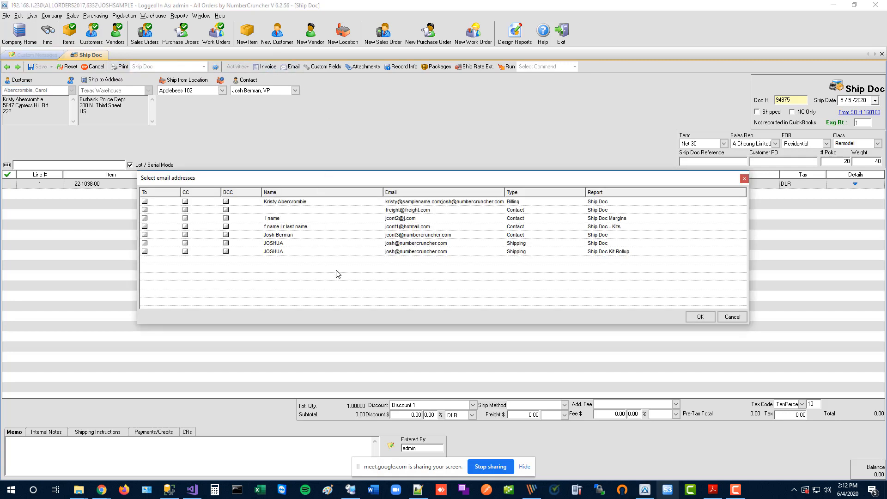
pyautogui.click(145, 201)
pyautogui.click(692, 317)
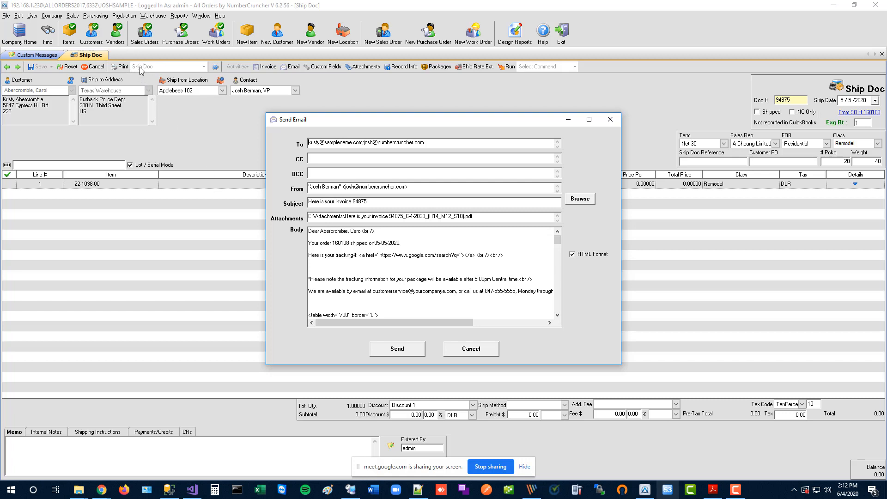
pyautogui.moveTo(320, 232)
pyautogui.mouseDown()
pyautogui.moveTo(341, 233)
pyautogui.moveTo(320, 233)
pyautogui.moveTo(346, 244)
pyautogui.moveTo(332, 243)
pyautogui.mouseUp()
pyautogui.click(360, 232)
pyautogui.moveTo(399, 243); pyautogui.dragTo(382, 242)
pyautogui.moveTo(464, 255); pyautogui.dragTo(364, 256)
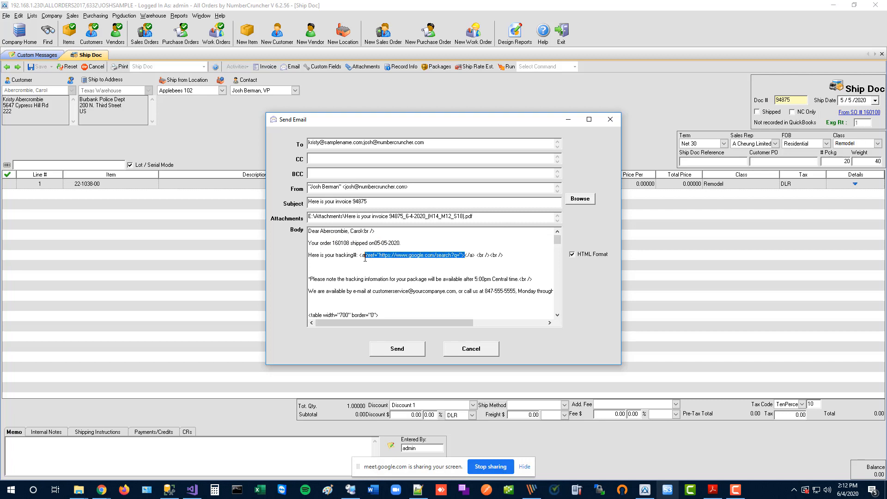
pyautogui.click(387, 274)
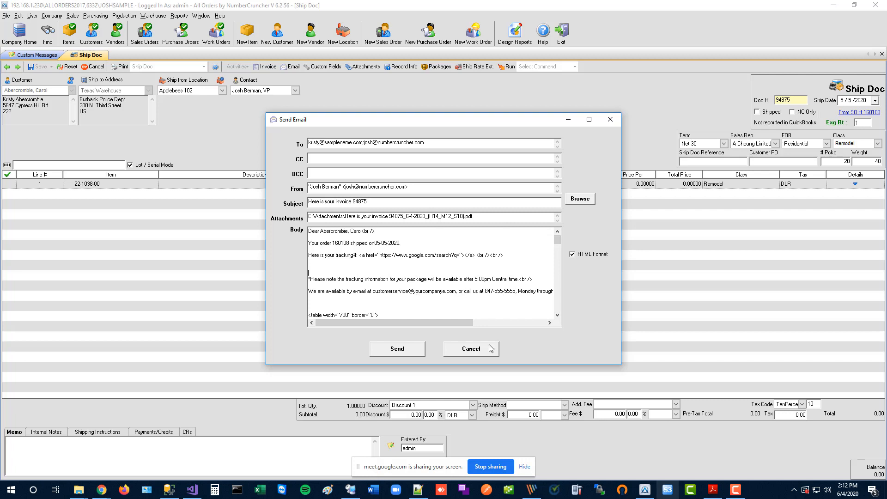
# Cancel the ship doc email, view the Invoice custom message, then show Email preferences (smtp.gmail.com, 465).
pyautogui.click(480, 355)
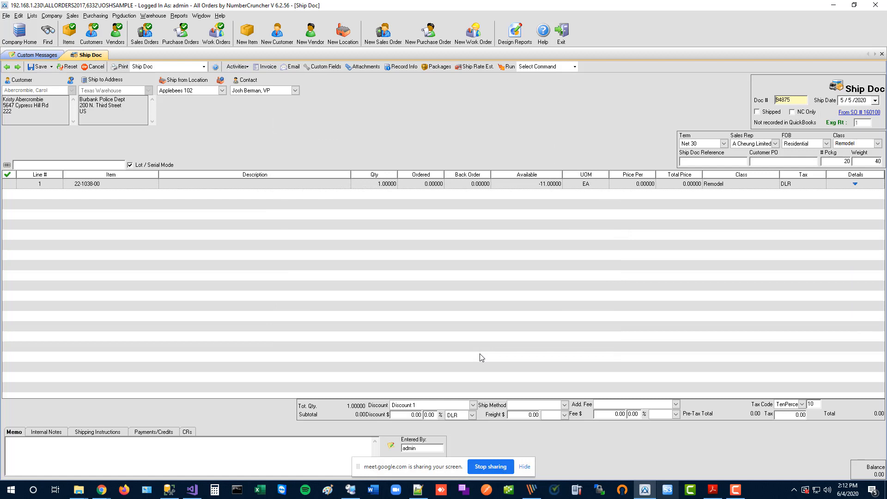
pyautogui.click(36, 56)
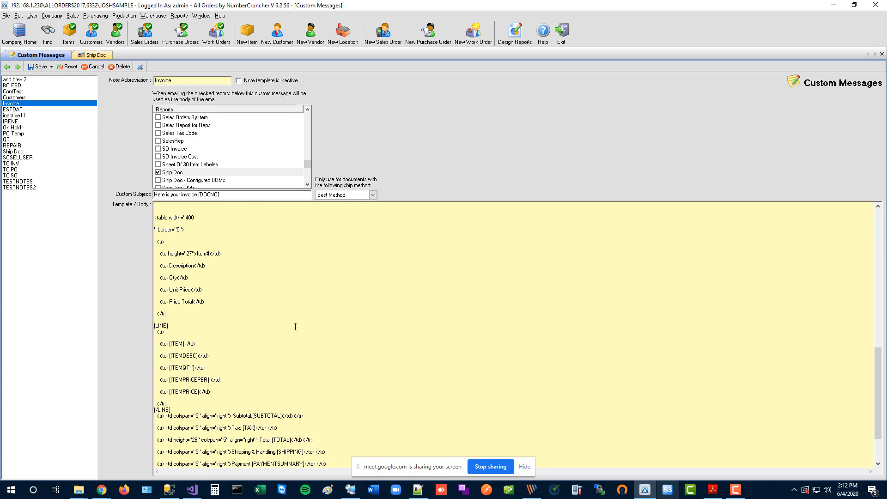
pyautogui.click(52, 16)
pyautogui.click(65, 67)
pyautogui.click(280, 198)
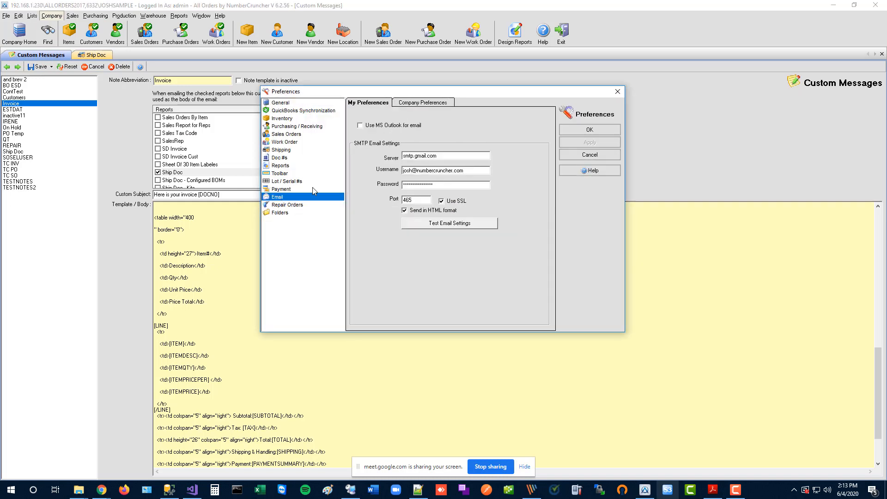
# Toggle Send in HTML format off and on, then close Preferences without saving changes.
pyautogui.click(427, 211)
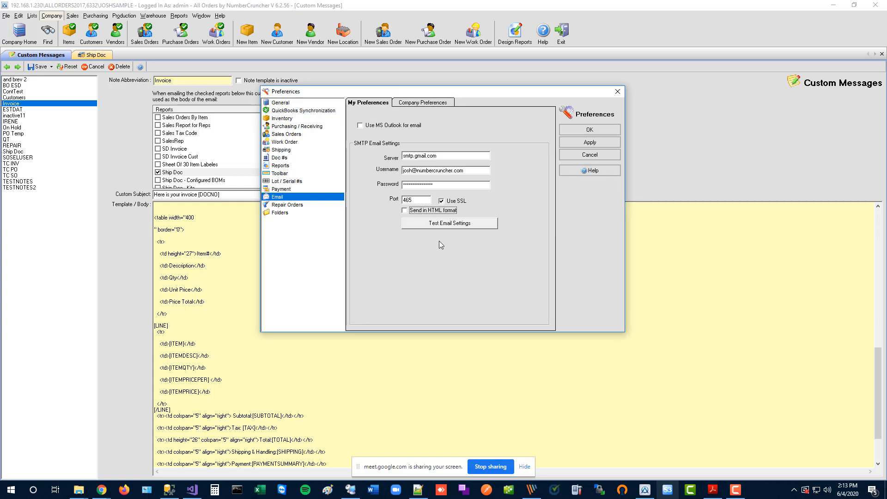
pyautogui.click(438, 211)
pyautogui.click(618, 93)
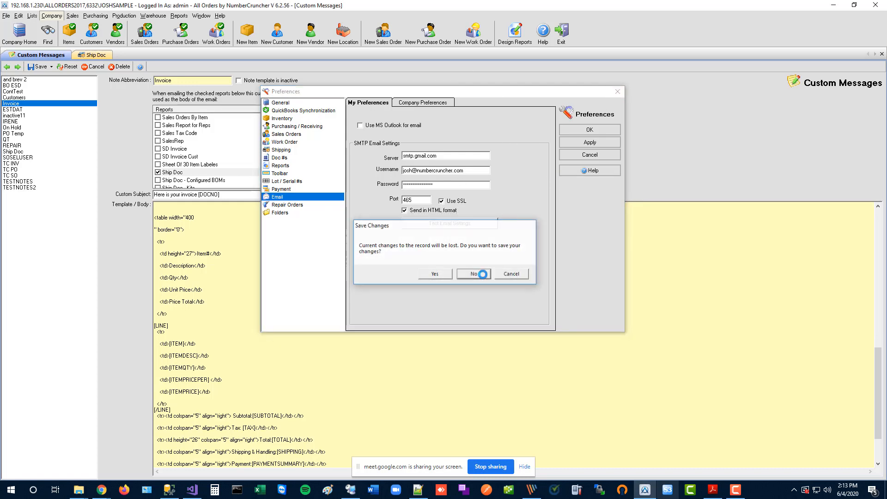
pyautogui.click(485, 276)
pyautogui.click(33, 16)
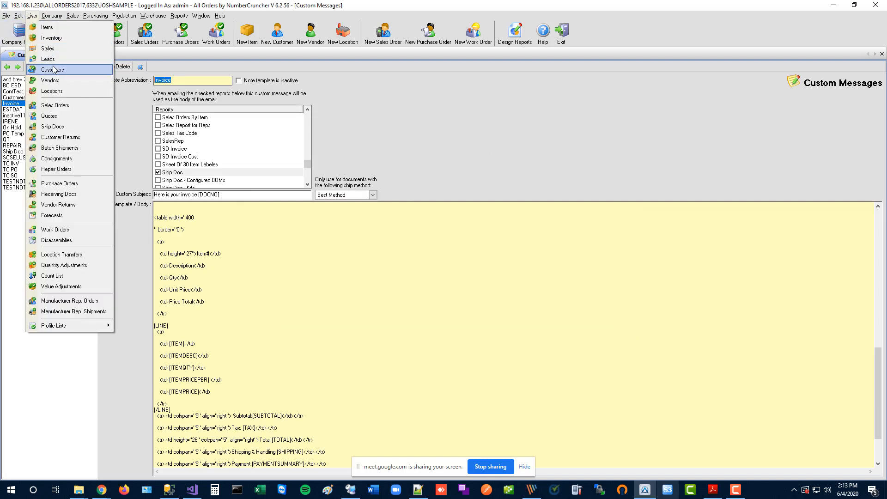
# Open the Ship Docs list, apply a June 1–4 date filter, then remove it.
pyautogui.click(77, 126)
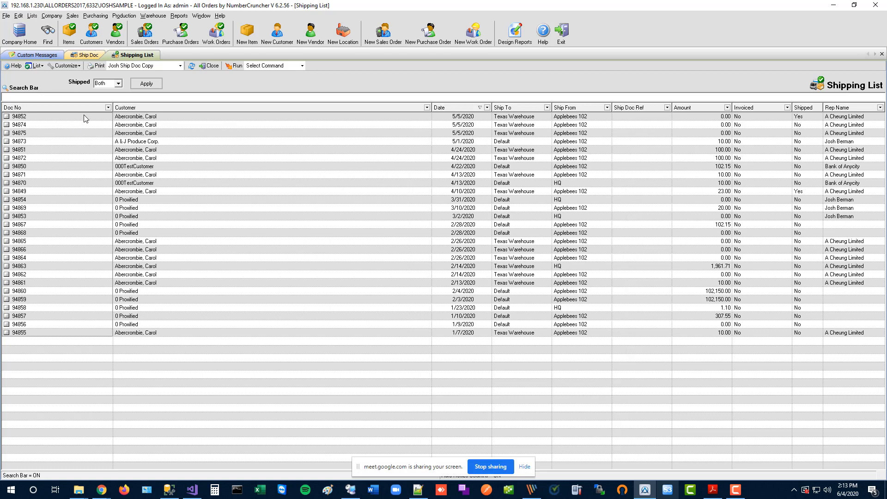
pyautogui.click(486, 107)
pyautogui.click(487, 282)
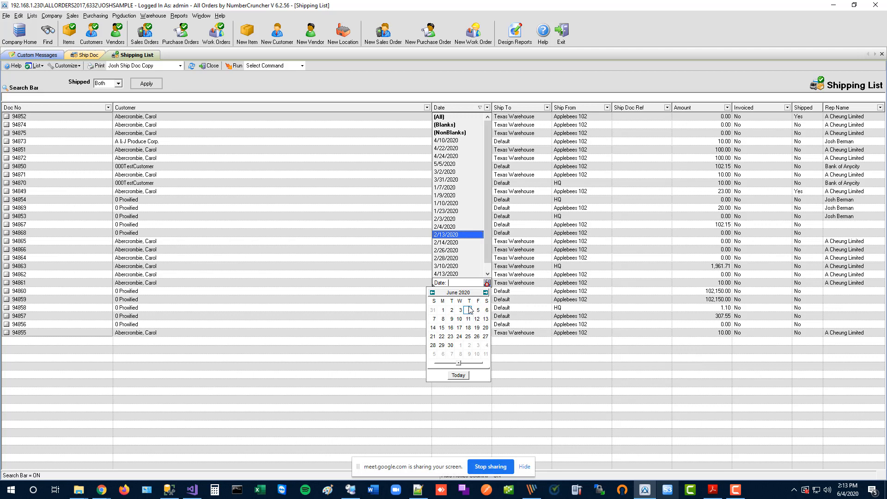
pyautogui.click(542, 160)
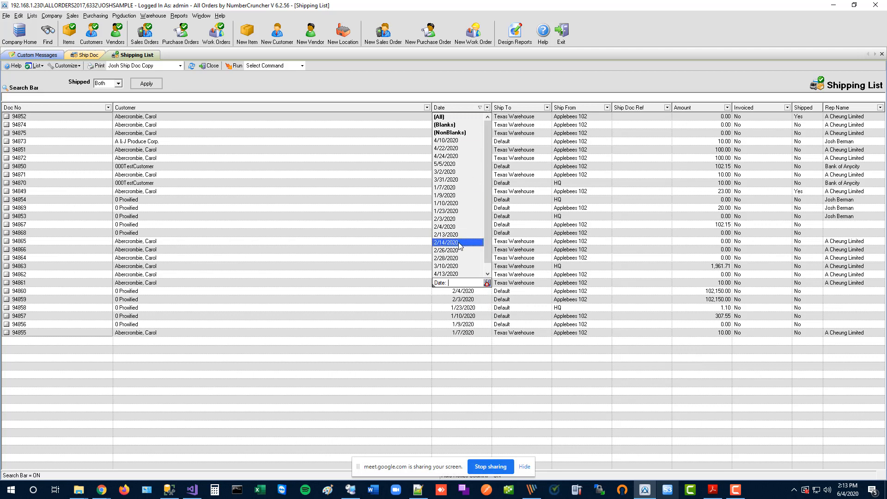
pyautogui.click(487, 282)
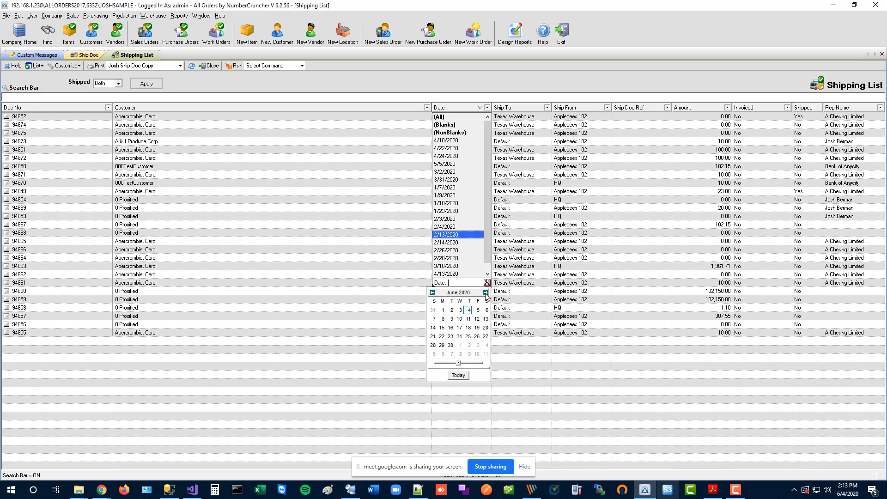
pyautogui.click(443, 310)
pyautogui.click(487, 283)
pyautogui.click(468, 311)
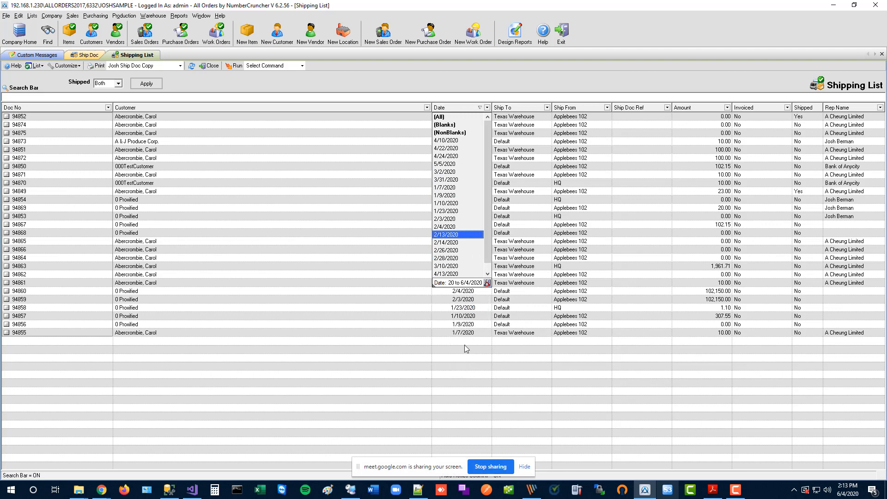
pyautogui.press('Return')
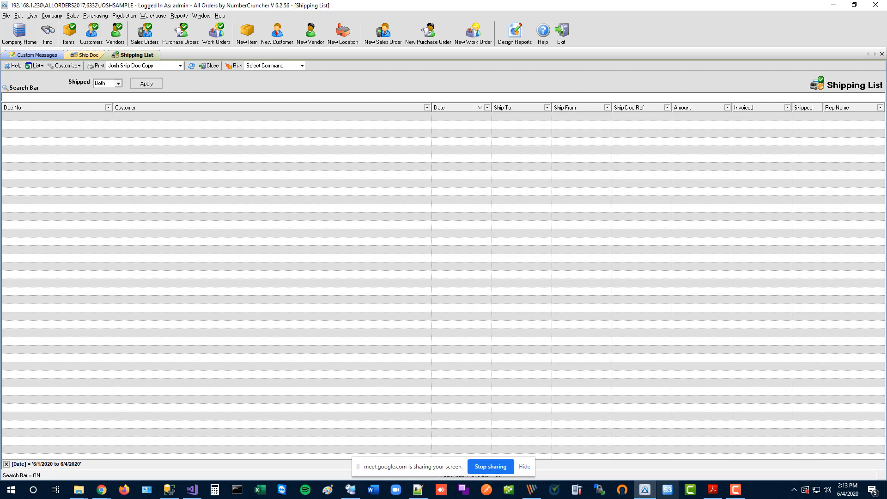
pyautogui.click(6, 463)
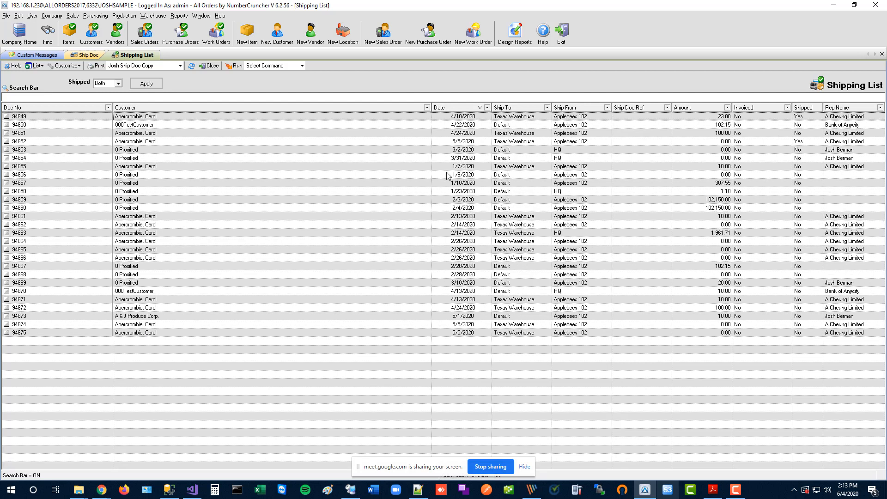
# Tick ship docs 94867 through 94870 and bring up their context menu.
pyautogui.click(6, 266)
pyautogui.click(6, 275)
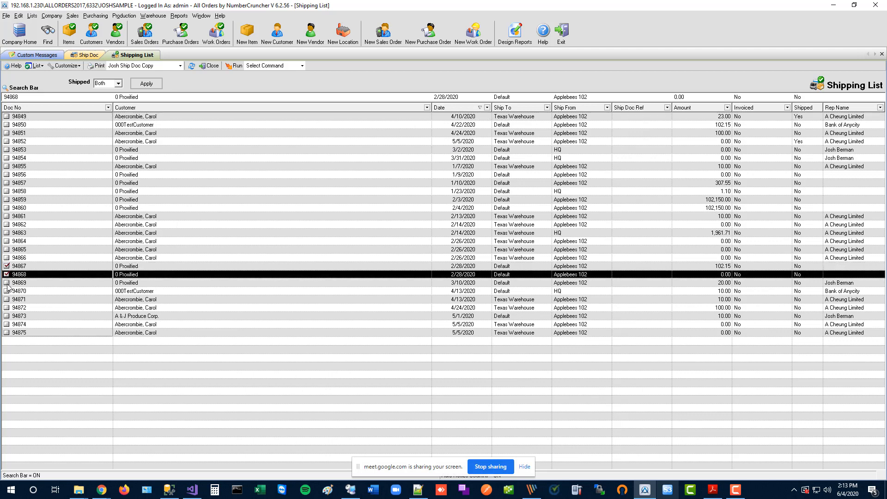
pyautogui.click(6, 282)
pyautogui.click(6, 291)
pyautogui.rightClick(35, 291)
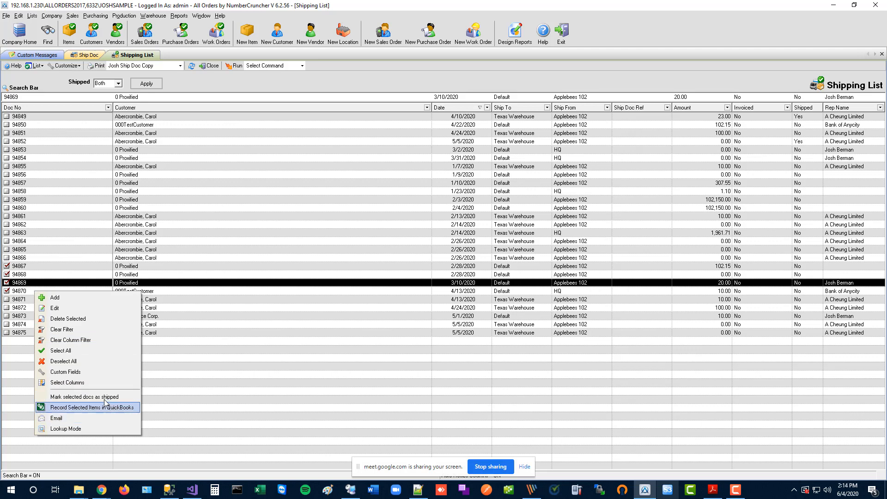
pyautogui.click(143, 40)
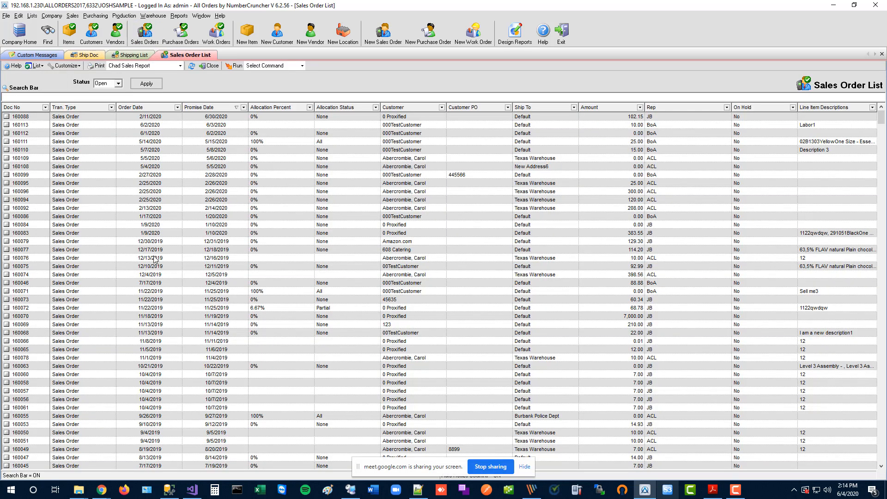
# Check the context menu for sales order 160076, select order 160079, and open Company Preferences.
pyautogui.rightClick(153, 258)
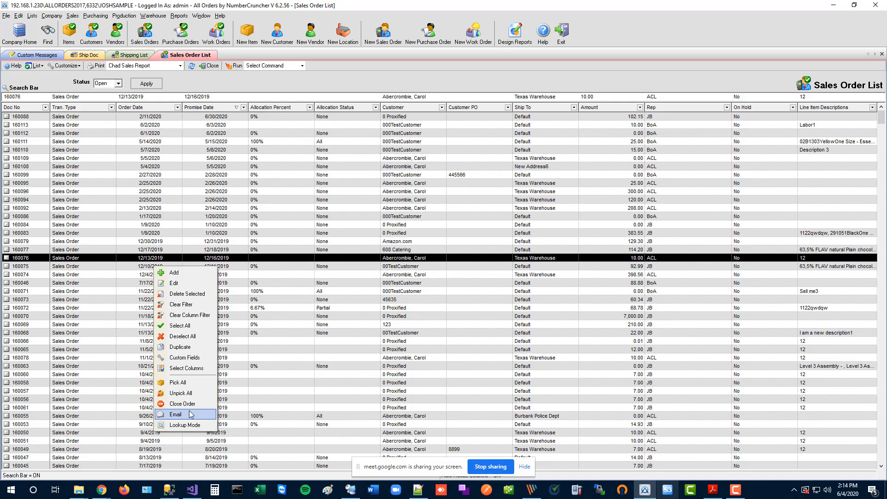
pyautogui.click(296, 242)
pyautogui.click(52, 16)
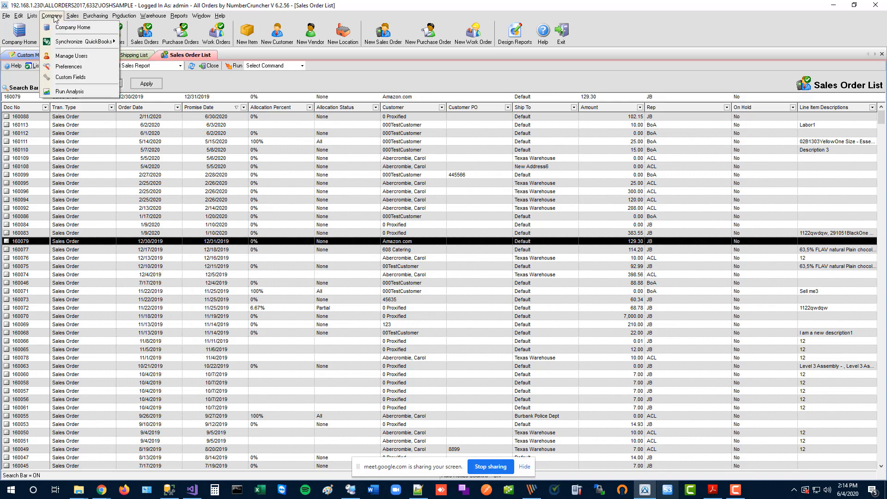
pyautogui.click(68, 66)
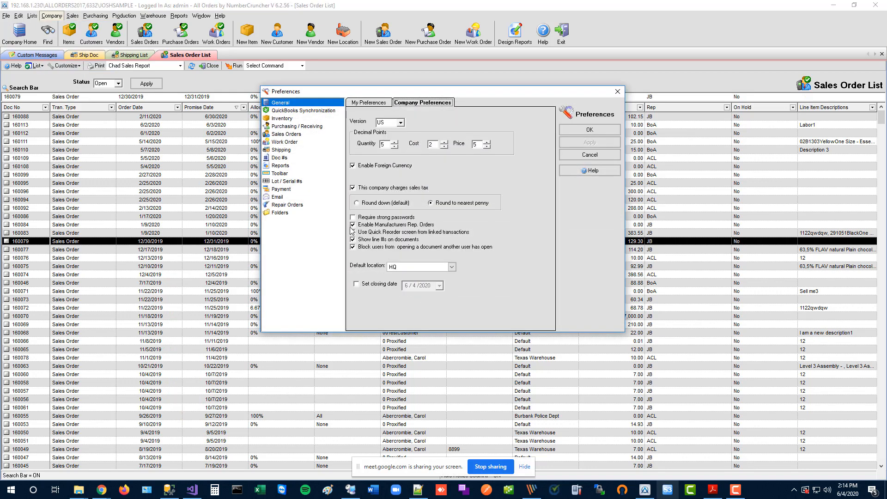
# In Shipping preferences, try auto-emailing the SD Invoice form, then switch auto-email back off.
pyautogui.click(291, 154)
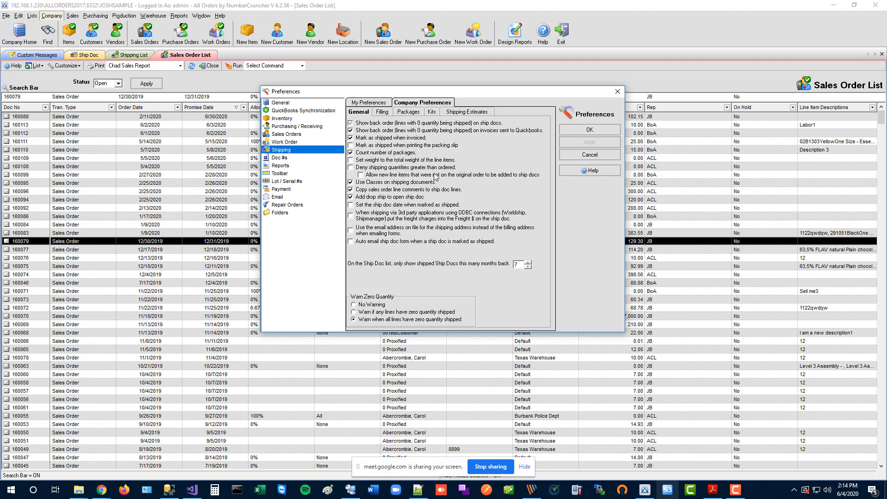
pyautogui.click(389, 242)
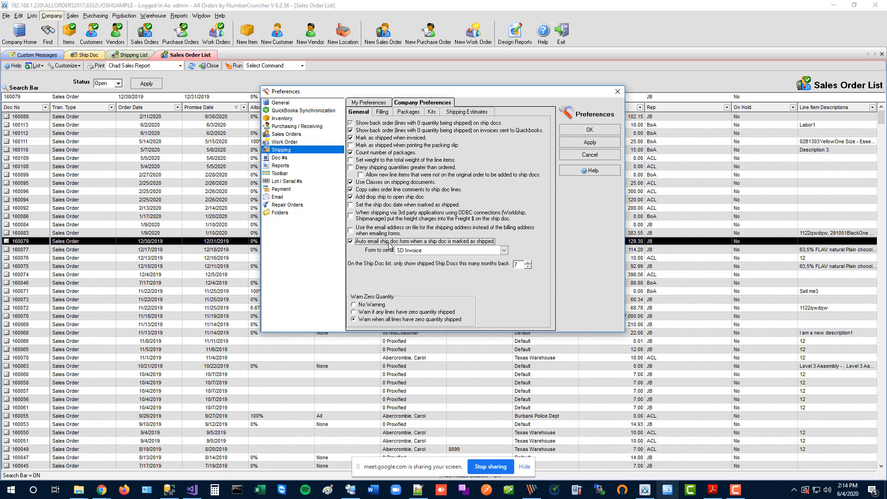
pyautogui.click(504, 251)
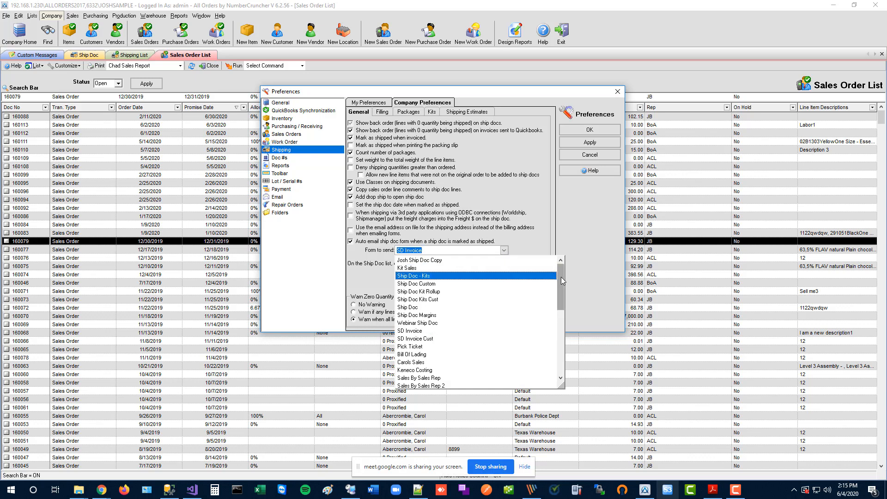
pyautogui.moveTo(561, 282); pyautogui.dragTo(553, 242)
pyautogui.click(553, 242)
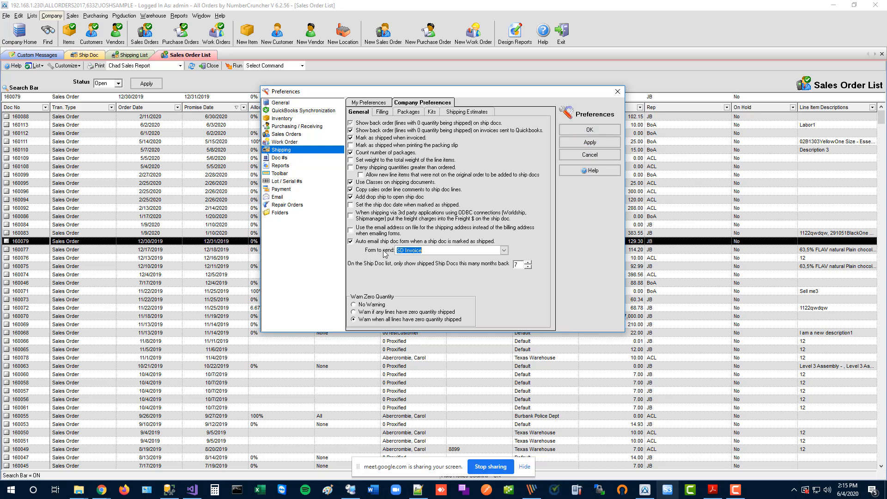
pyautogui.click(371, 242)
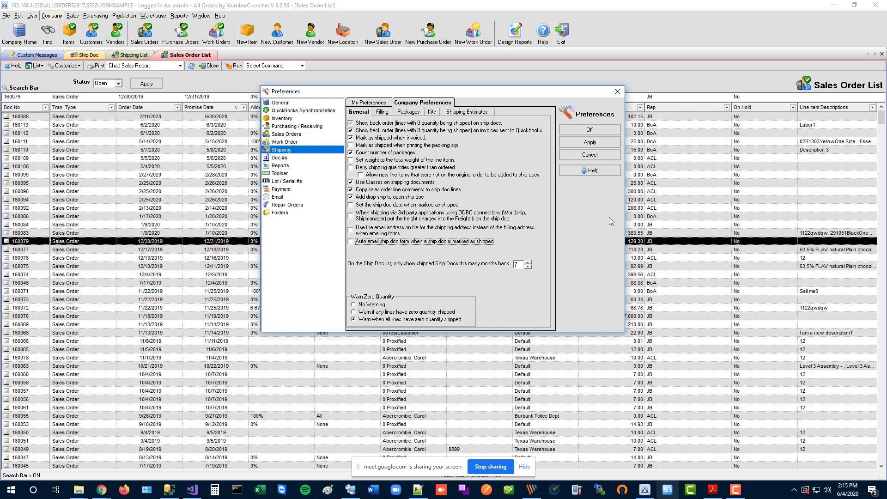
# Show the Folders preferences: attachments to E:\Attachments, item images to D:\Images.
pyautogui.click(283, 213)
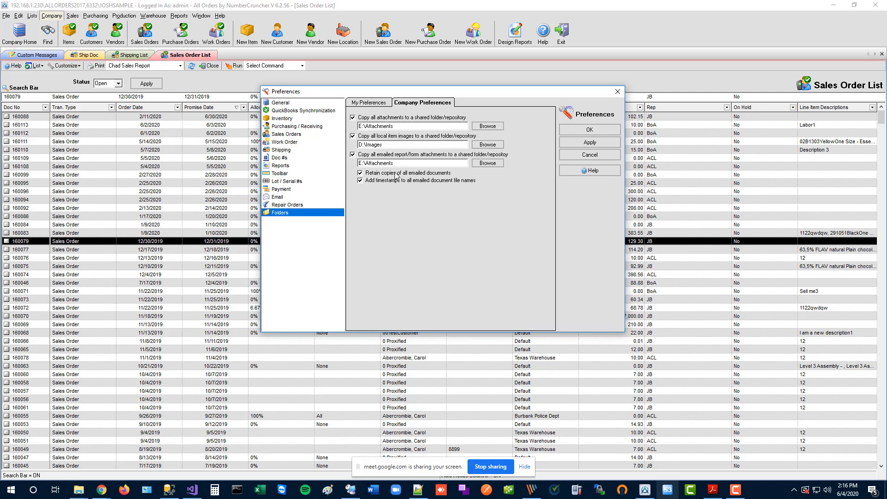
# Keep emailed attachments copied and retained, set timestamps on emailed file names, and save with OK.
pyautogui.click(377, 156)
pyautogui.click(374, 156)
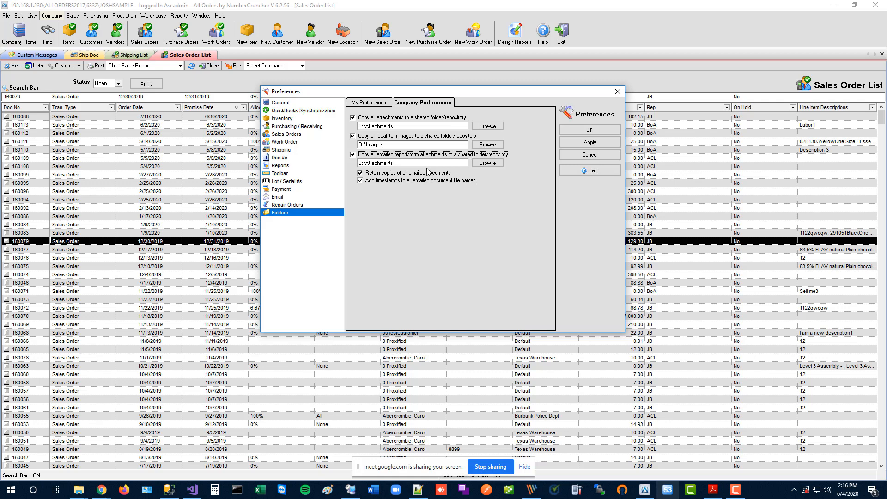
pyautogui.click(389, 174)
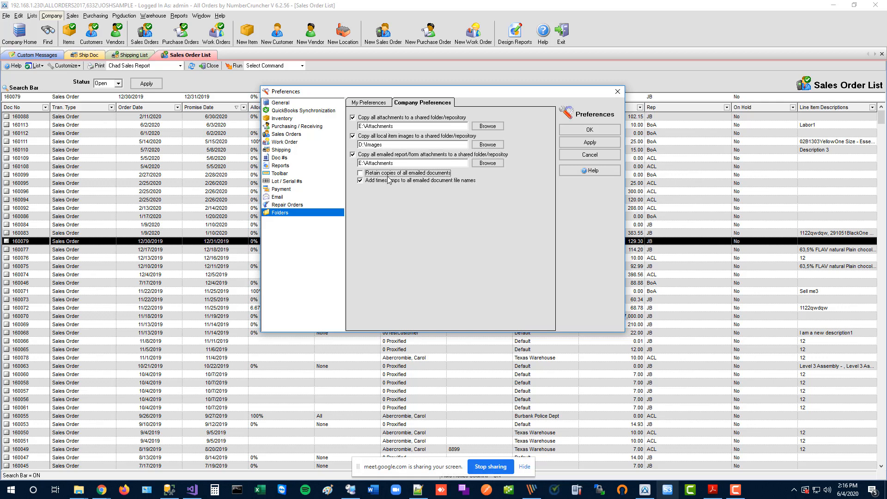
pyautogui.click(388, 175)
pyautogui.click(385, 181)
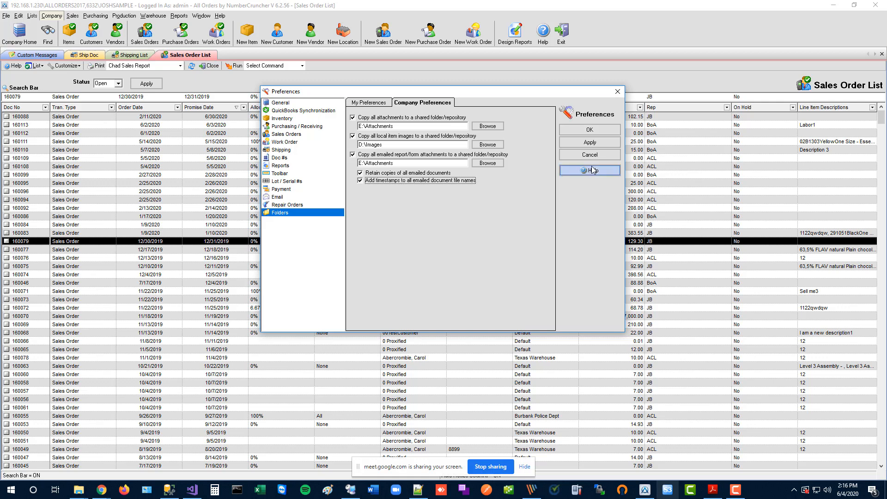
pyautogui.click(581, 131)
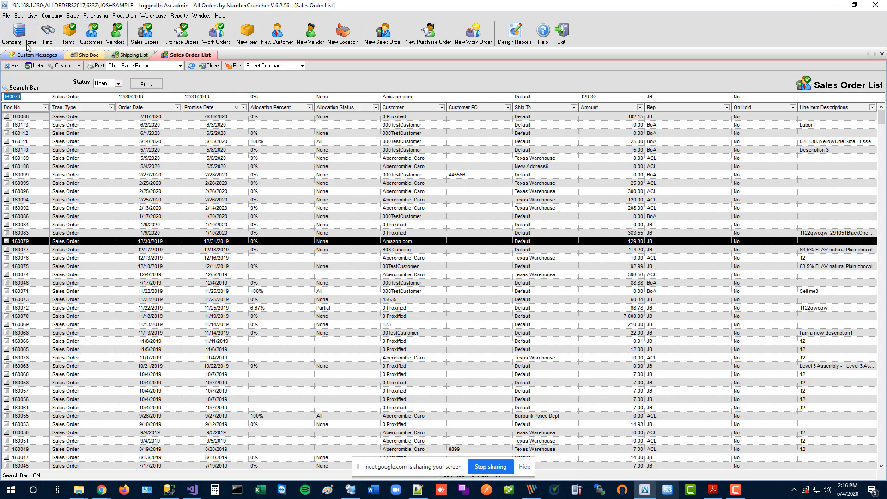
pyautogui.click(52, 16)
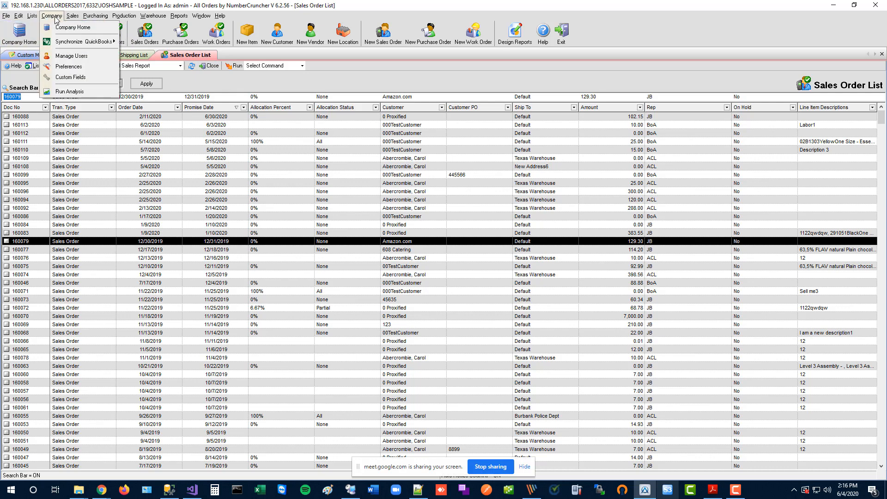
pyautogui.click(68, 67)
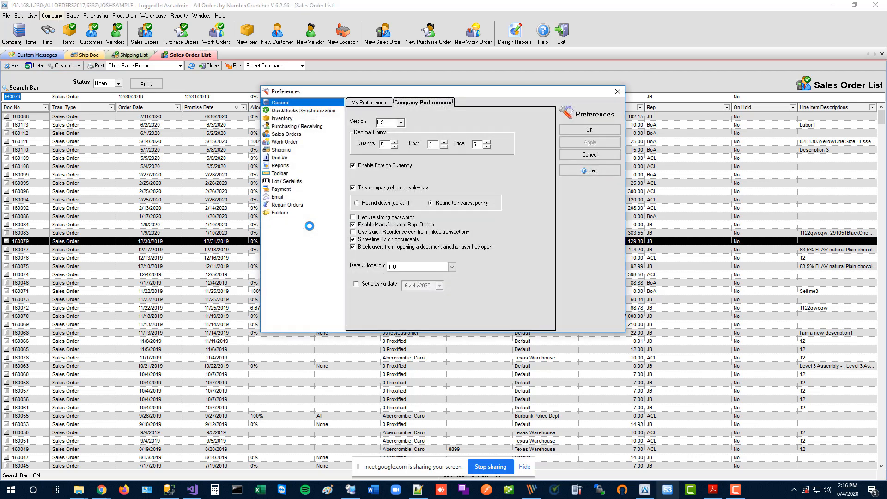
pyautogui.click(290, 134)
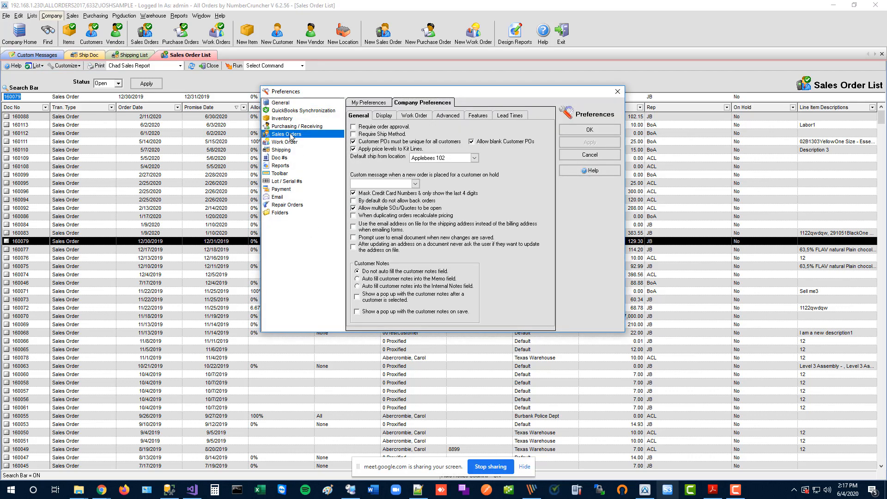
pyautogui.click(477, 115)
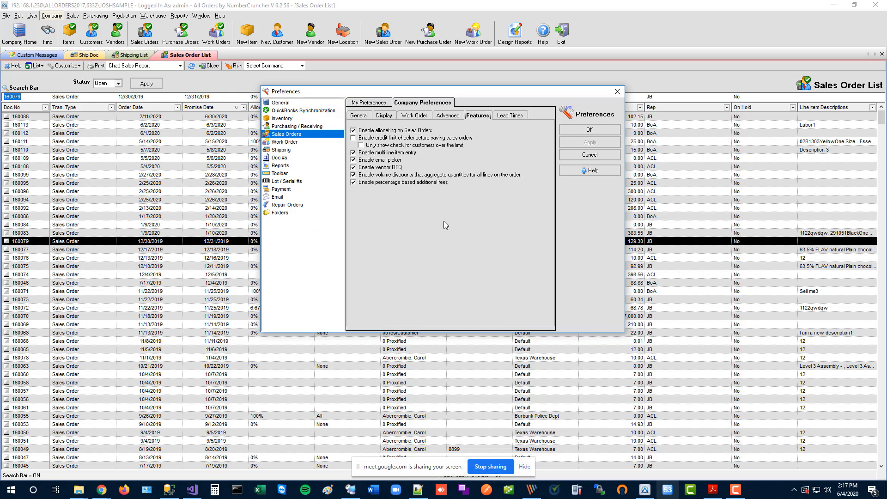
pyautogui.click(374, 160)
pyautogui.click(385, 162)
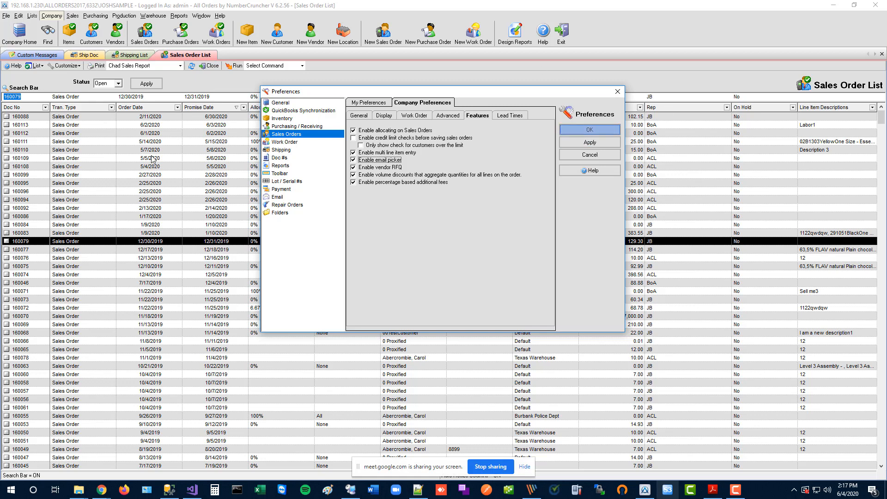
pyautogui.press('Return')
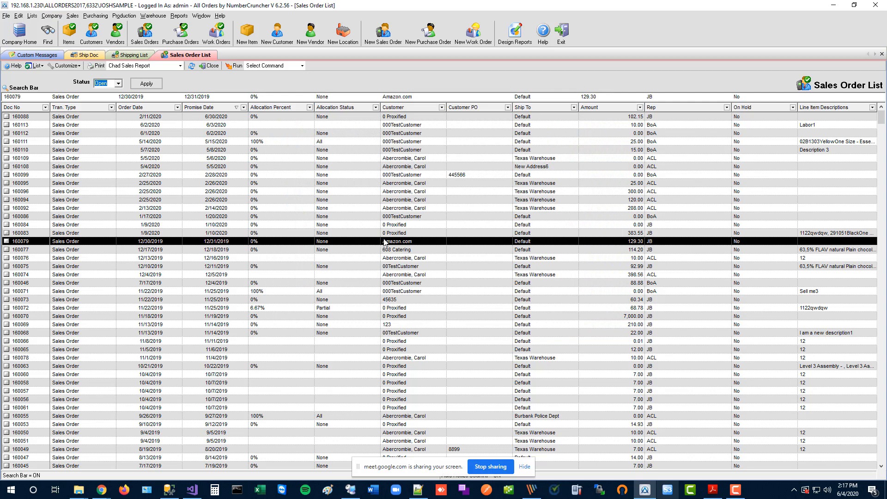
# Open the order's customer record and review its billing and shipping e-mail addresses.
pyautogui.click(418, 159)
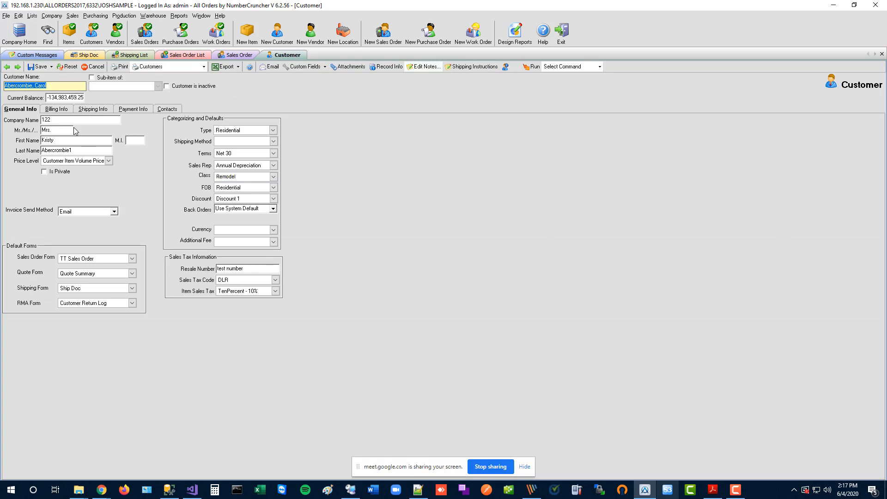
pyautogui.click(59, 111)
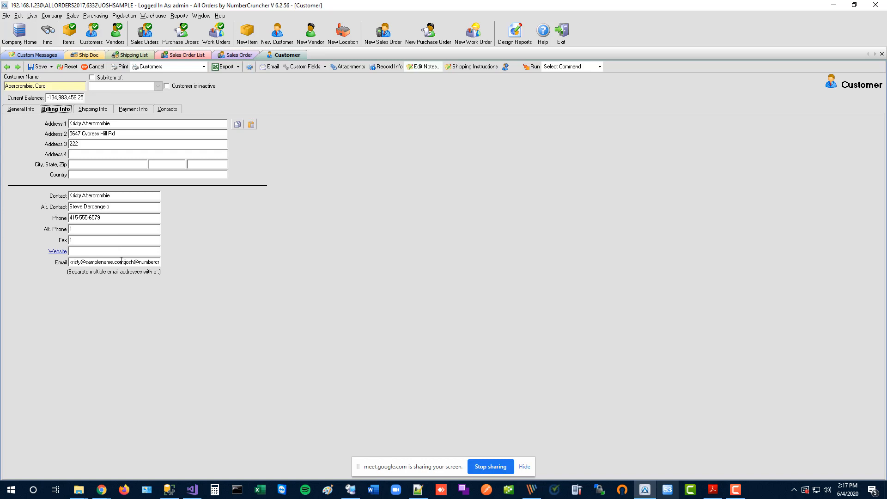
pyautogui.moveTo(117, 261); pyautogui.dragTo(83, 267)
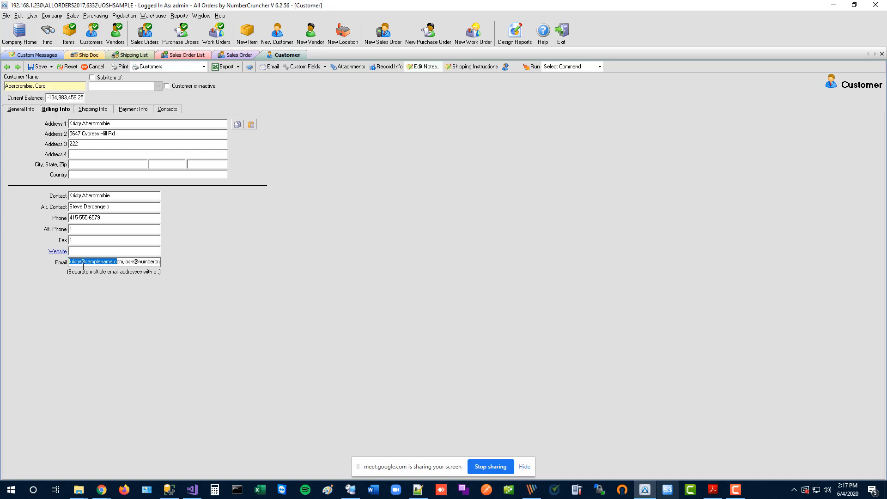
pyautogui.click(89, 111)
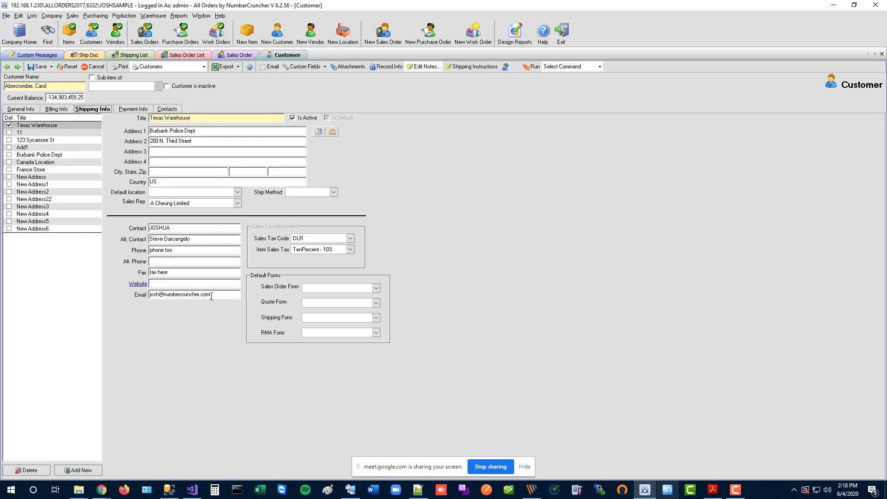
pyautogui.moveTo(213, 296); pyautogui.dragTo(112, 294)
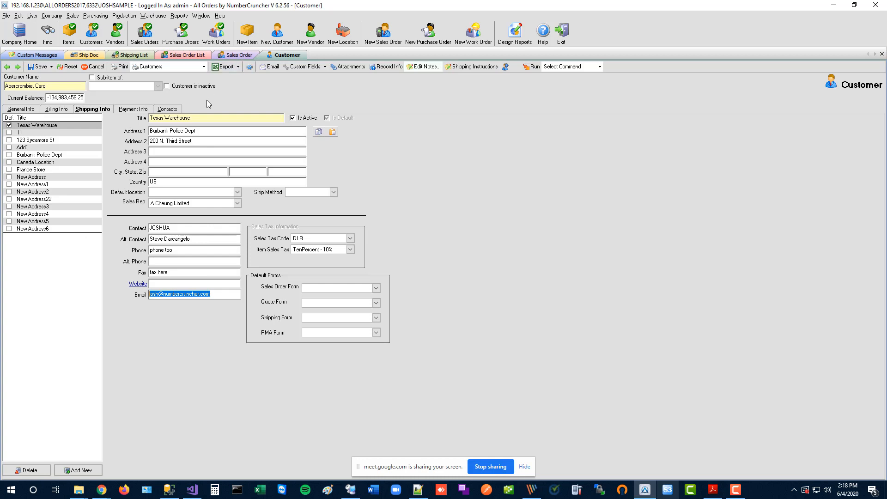
# Review the contacts' e-mail details, then add a new blank contact, New Contact3.
pyautogui.click(172, 110)
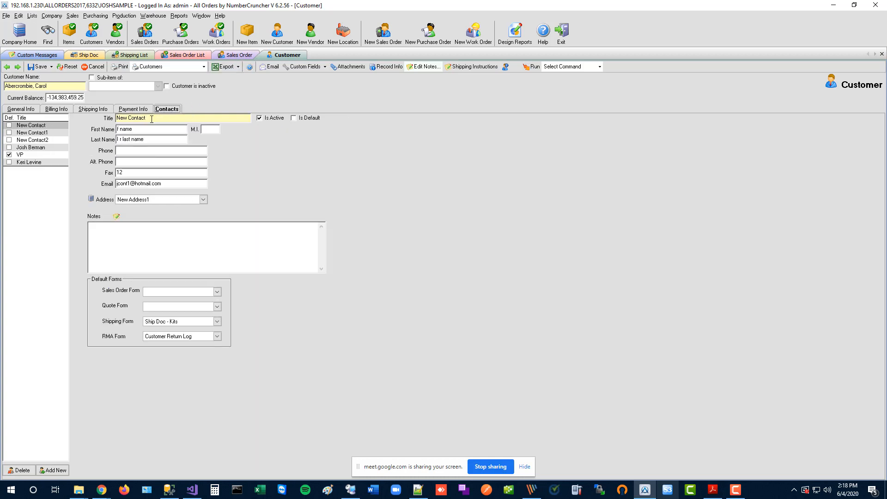
pyautogui.click(169, 185)
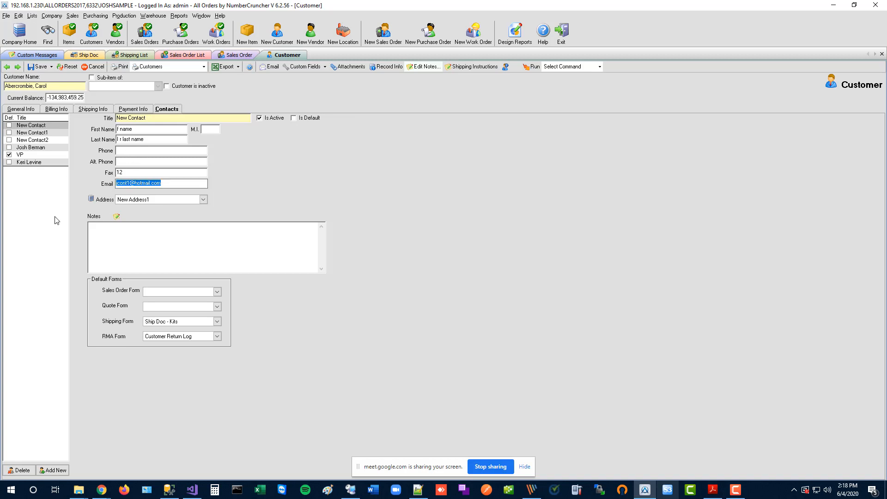
pyautogui.click(51, 133)
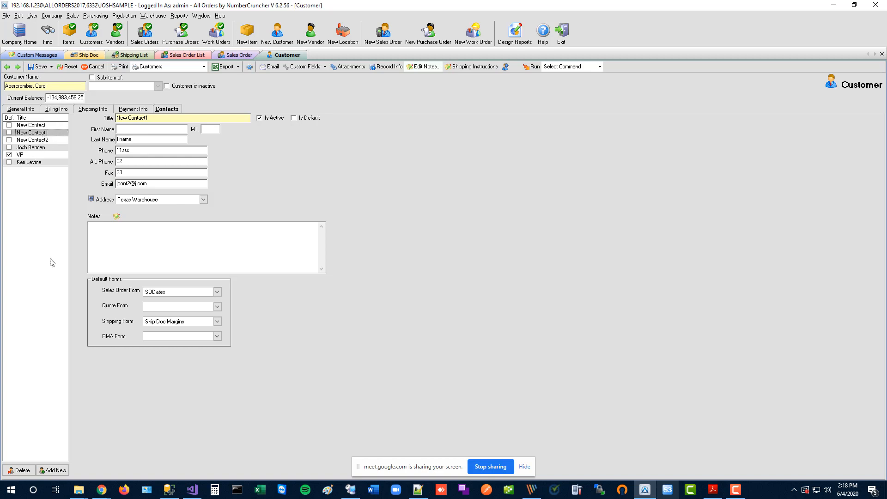
pyautogui.click(52, 470)
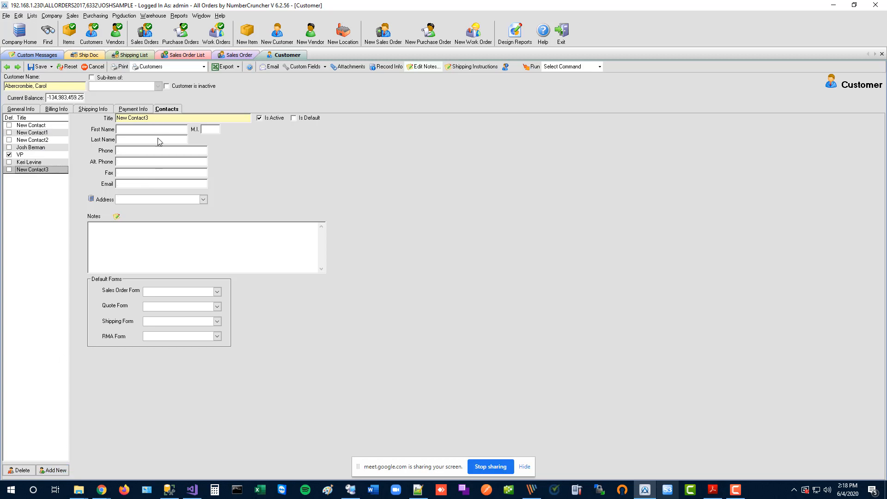
# Fill in New Contact3's e-mail address, then return to the customer's sales order.
pyautogui.click(146, 183)
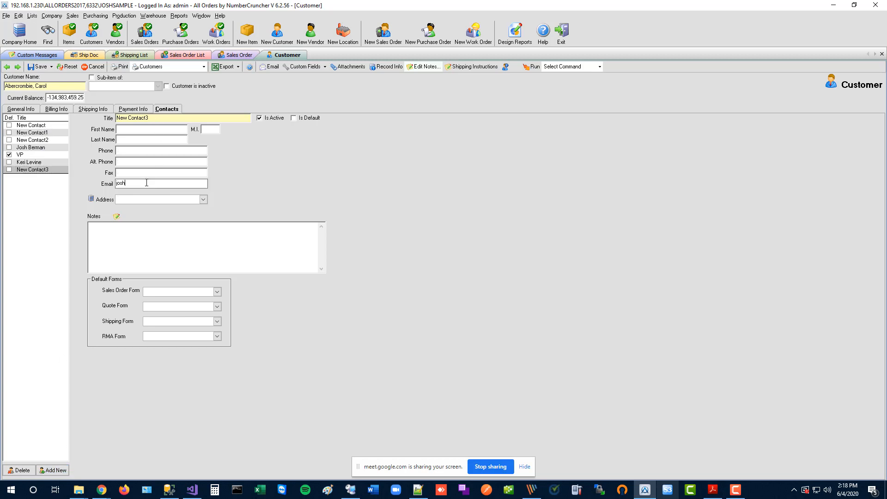
pyautogui.click(125, 184)
pyautogui.write('12')
pyautogui.click(148, 173)
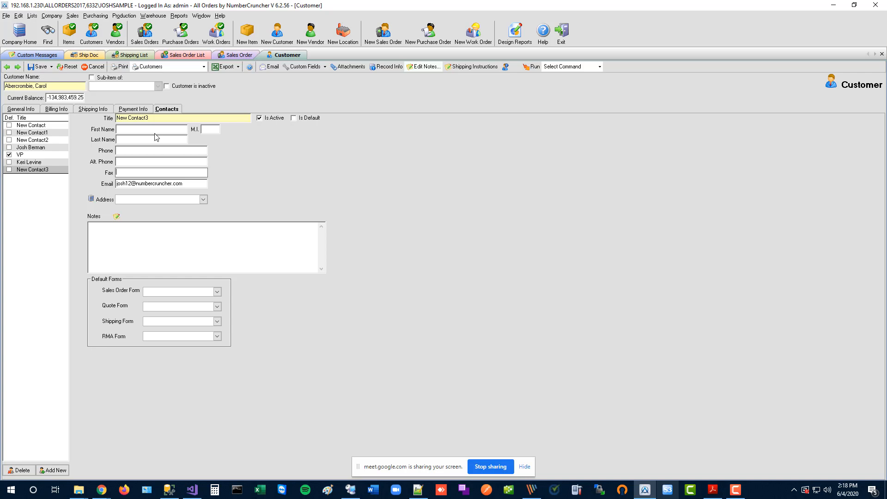
pyautogui.click(236, 55)
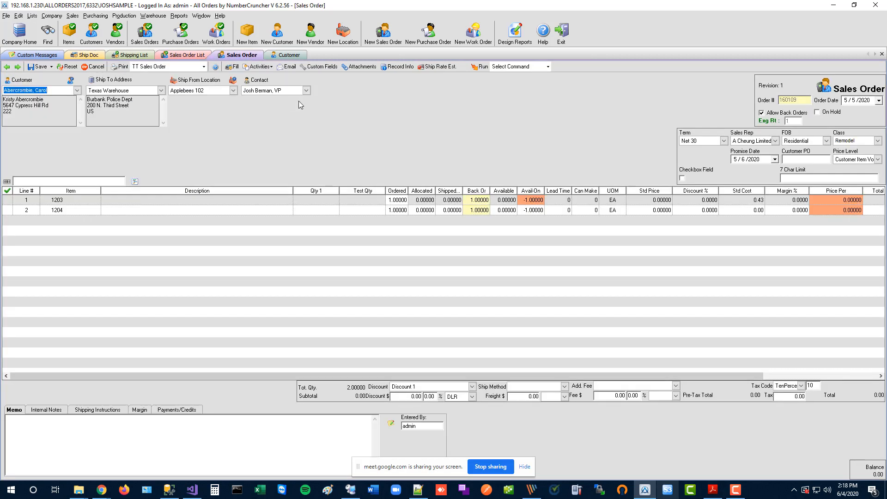
pyautogui.click(289, 67)
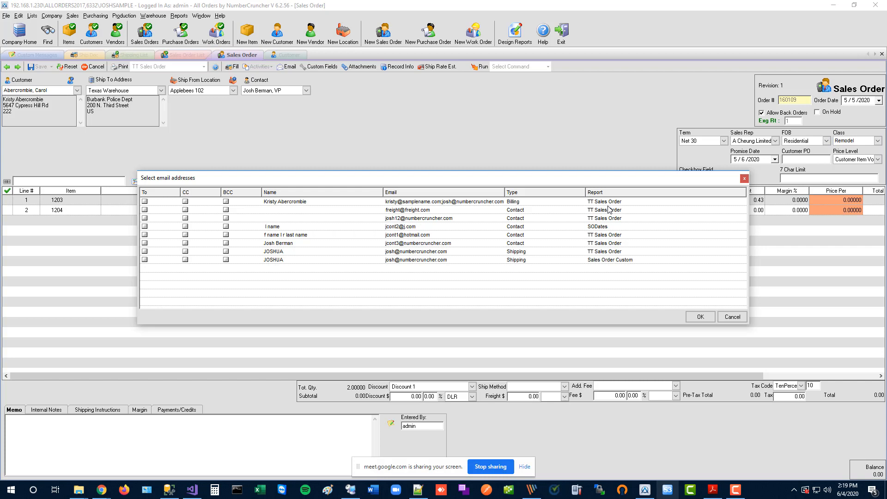
pyautogui.click(744, 179)
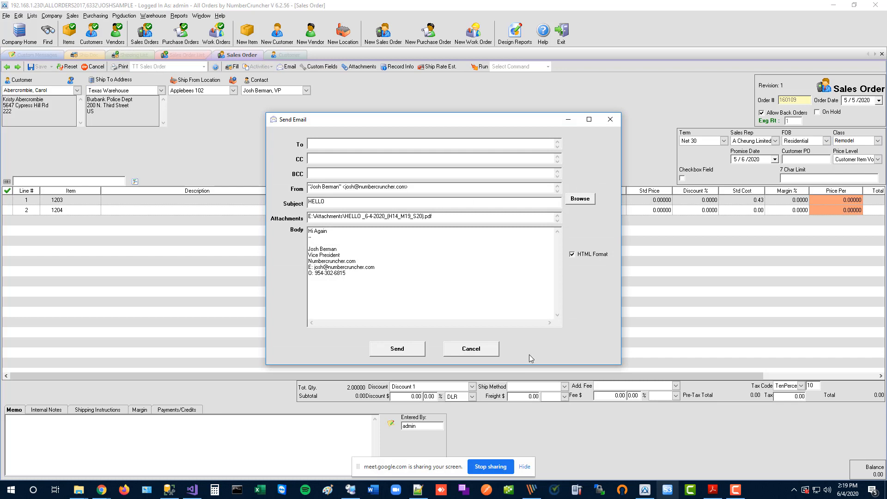
pyautogui.click(471, 349)
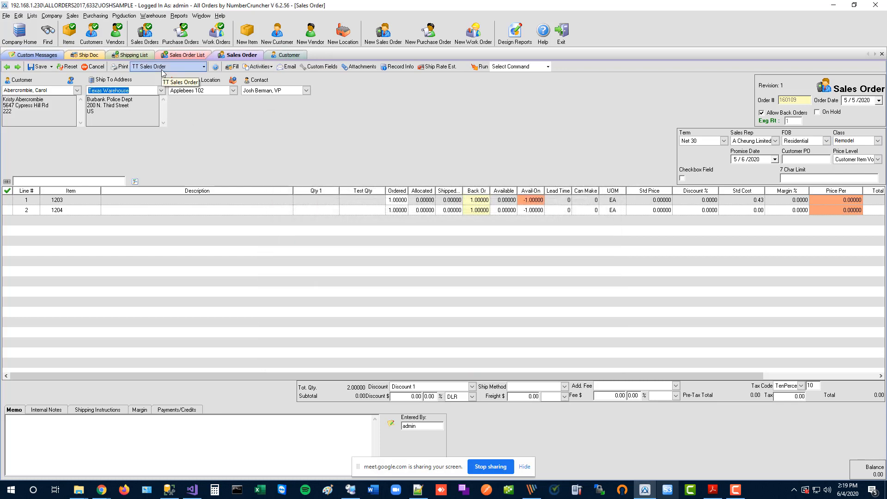
# Review the customer's default sales order, quote, shipping and return forms, plus the shipping address's forms.
pyautogui.click(288, 55)
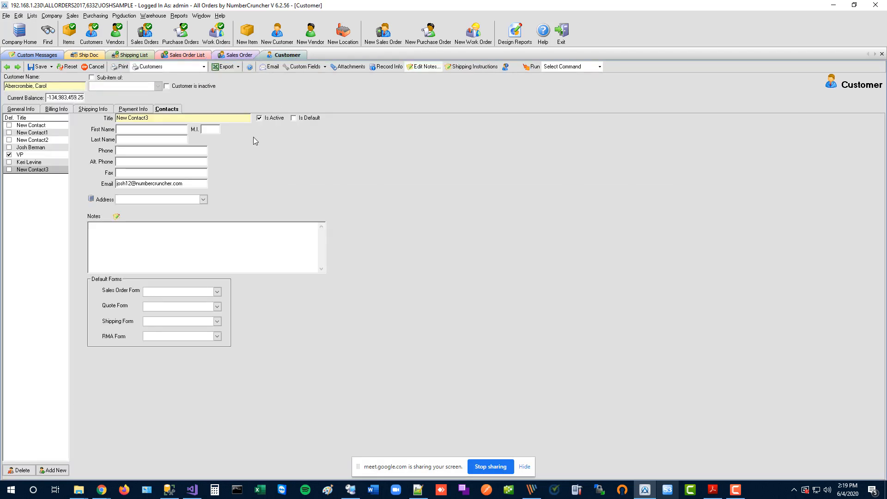
pyautogui.click(28, 110)
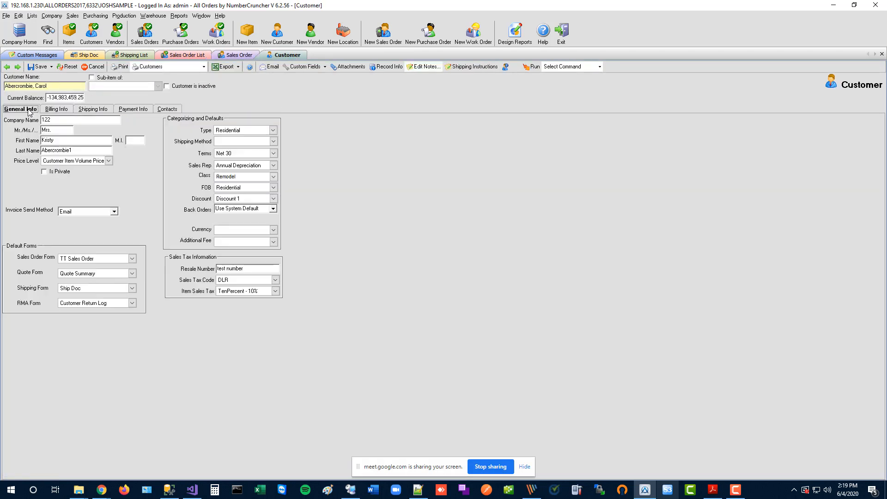
pyautogui.click(87, 259)
pyautogui.click(99, 274)
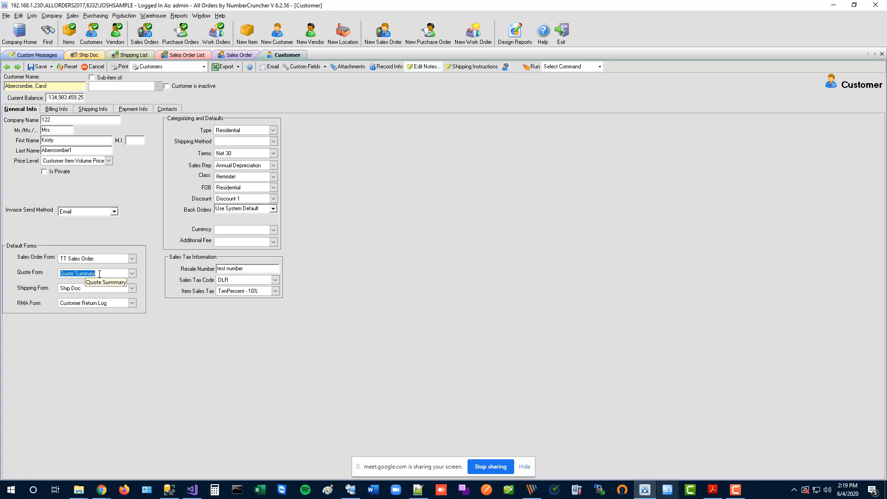
pyautogui.click(106, 288)
pyautogui.click(111, 304)
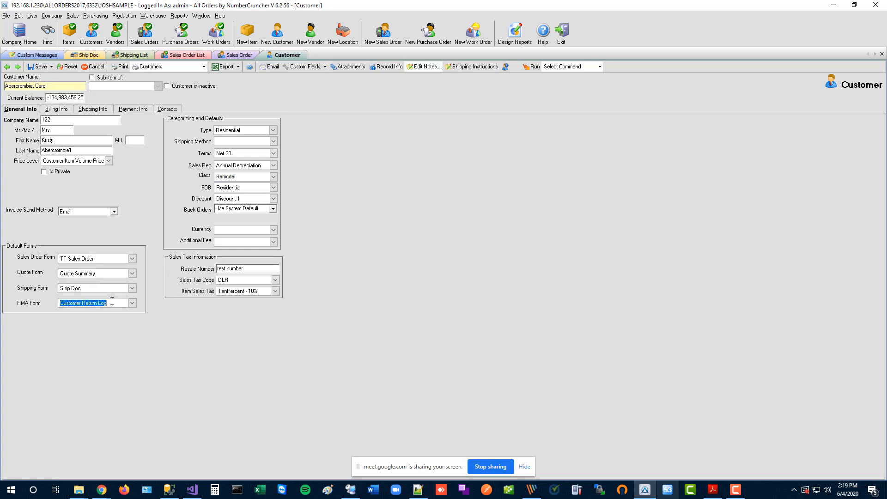
pyautogui.click(98, 110)
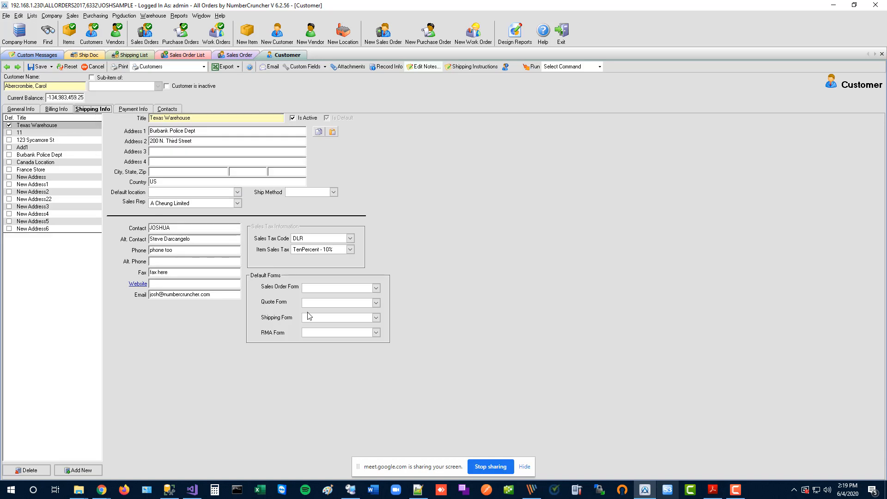
pyautogui.click(317, 288)
# Look through New Contact1 and New Contact2 in Contacts, ending on New Contact's details and e-mail.
pyautogui.click(170, 110)
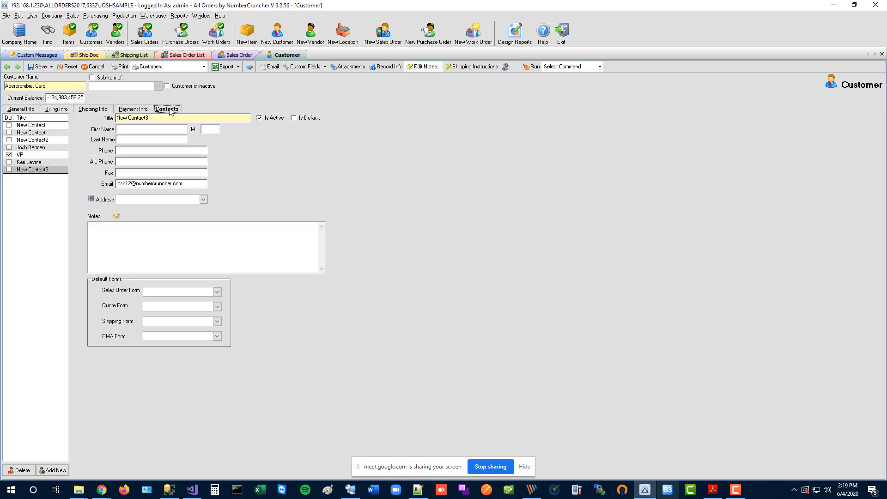
pyautogui.click(48, 126)
pyautogui.click(48, 134)
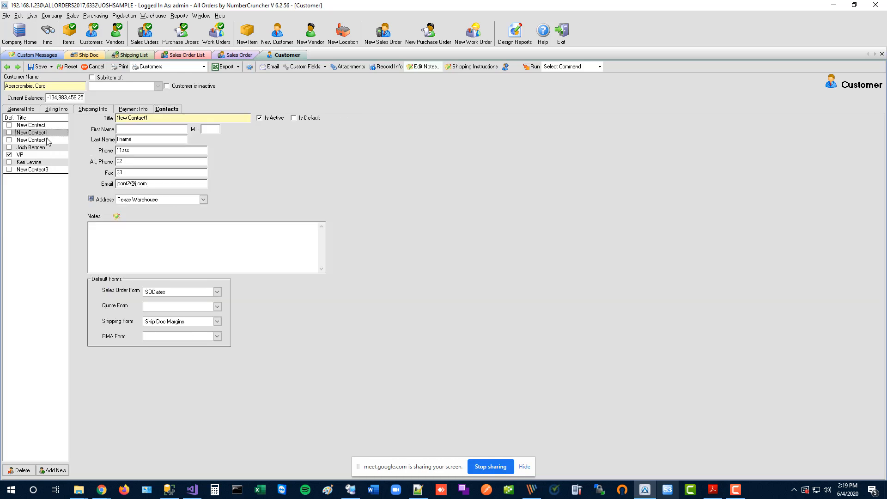
pyautogui.click(47, 140)
pyautogui.click(47, 133)
pyautogui.click(47, 126)
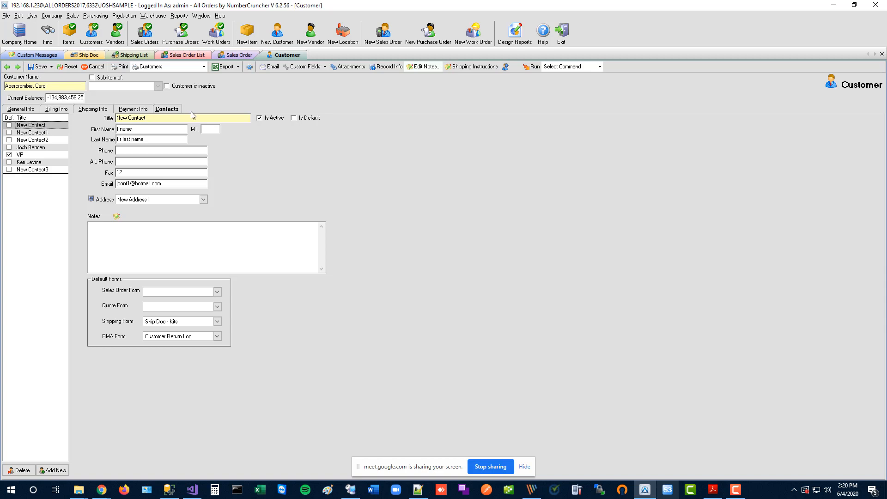
# From the sales order's Email picker, tick To for Billing, CC for SODates, and BCC for another contact.
pyautogui.click(236, 56)
pyautogui.click(286, 68)
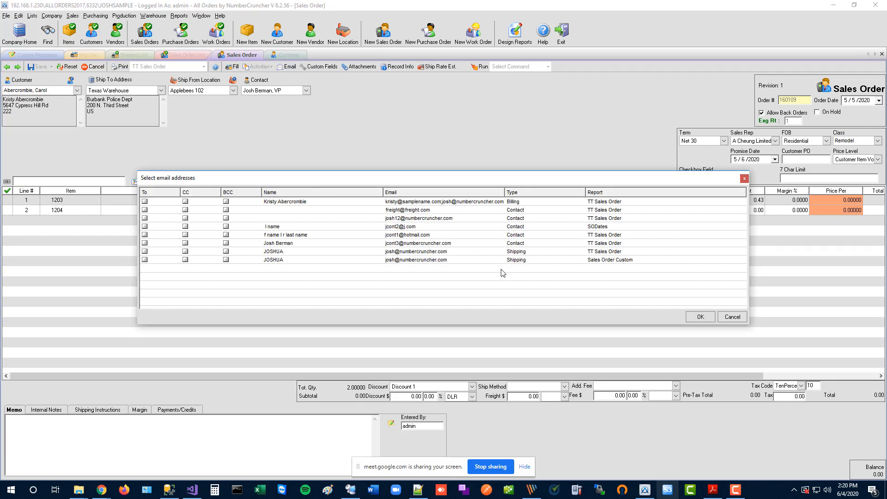
pyautogui.click(145, 201)
pyautogui.click(185, 226)
pyautogui.click(226, 243)
# Cancel the email picker, review the customer's Billing Info, Shipping Info and Contacts, then return to the sales order.
pyautogui.click(737, 318)
pyautogui.click(290, 56)
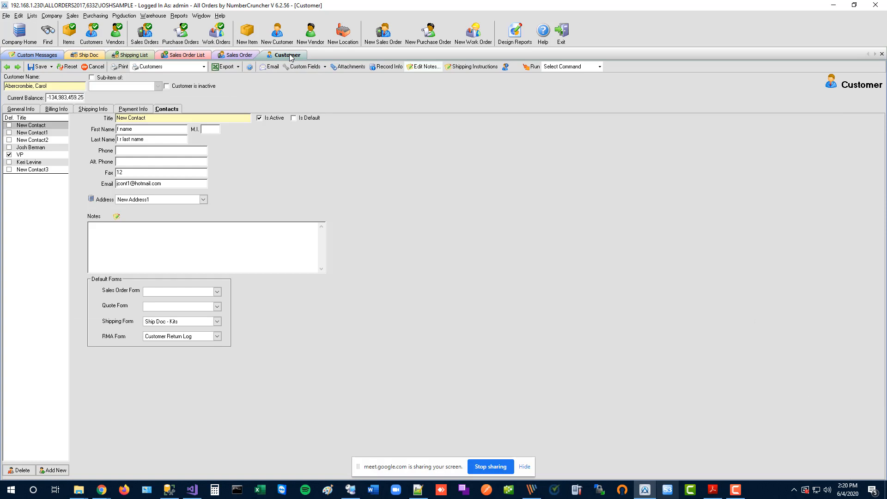
pyautogui.click(57, 111)
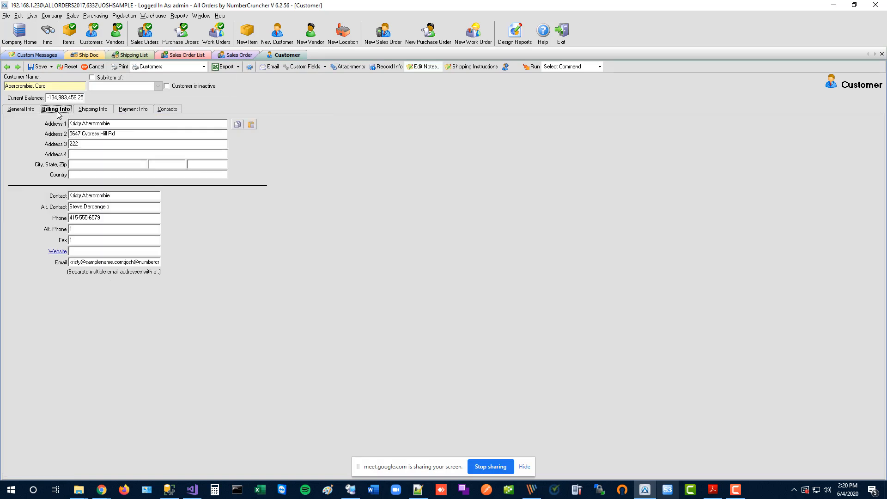
pyautogui.click(91, 111)
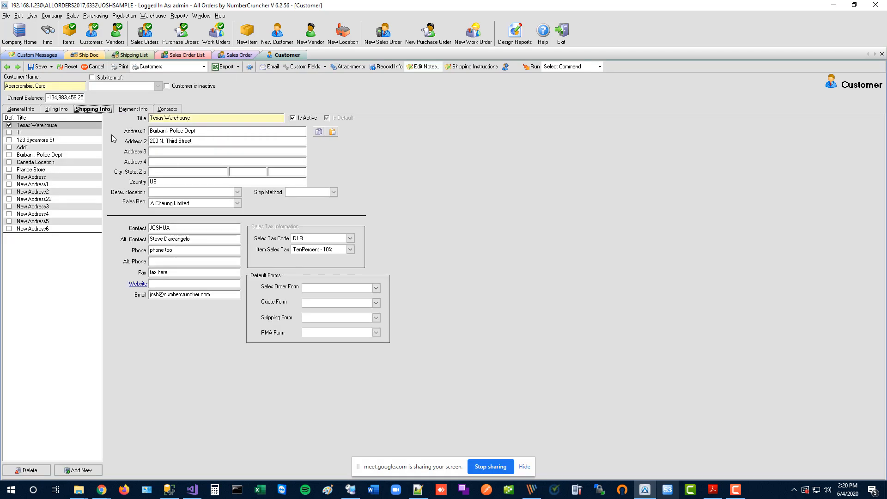
pyautogui.click(168, 111)
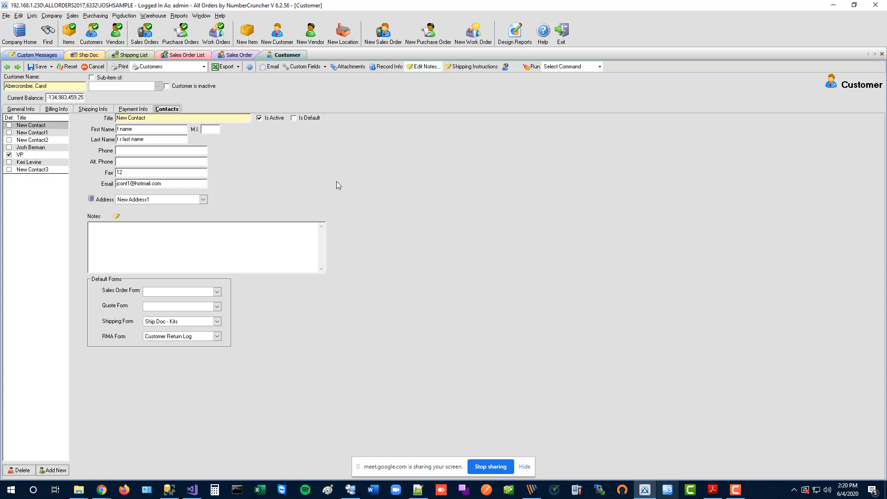
pyautogui.click(239, 56)
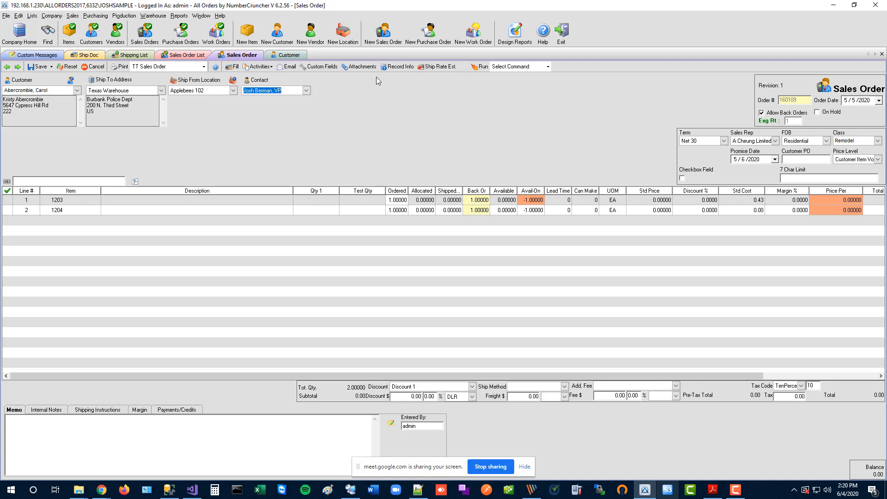
# Reopen the Select email addresses dialog from the sales order's Email button.
pyautogui.click(286, 67)
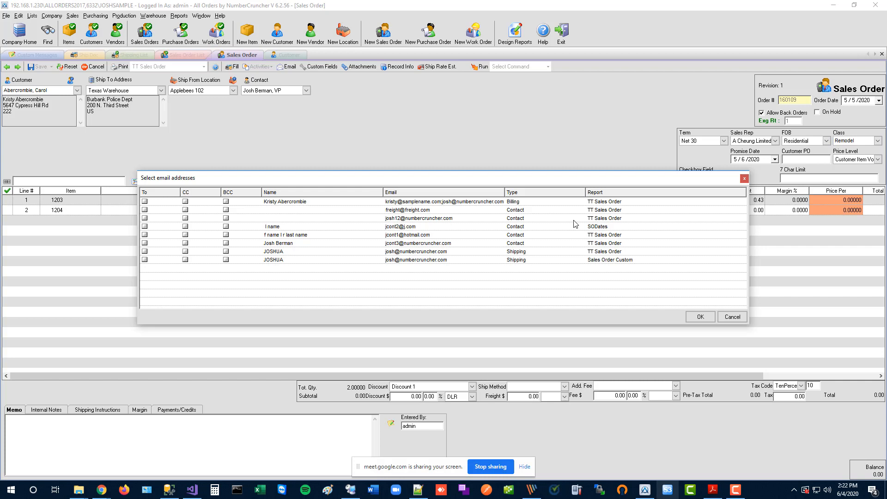
# Confirm the address picker, review the Send Email draft with its PDF attachment, and cancel it unsent.
pyautogui.click(744, 178)
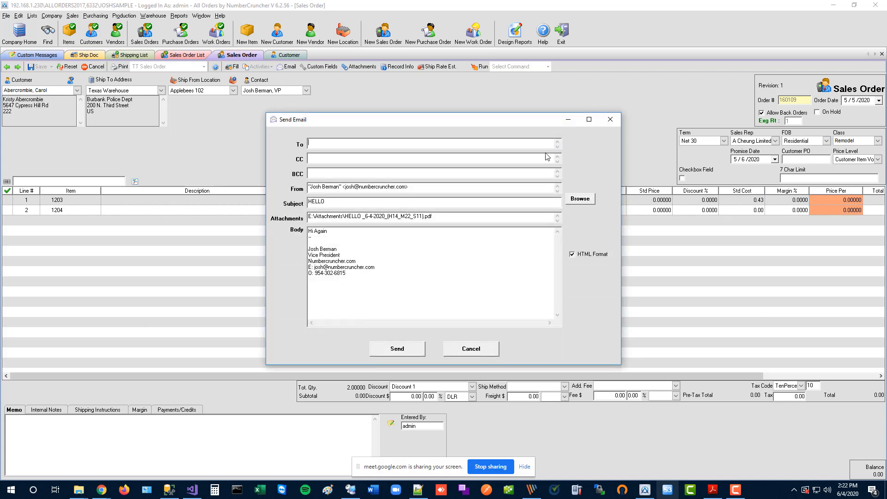
pyautogui.click(471, 351)
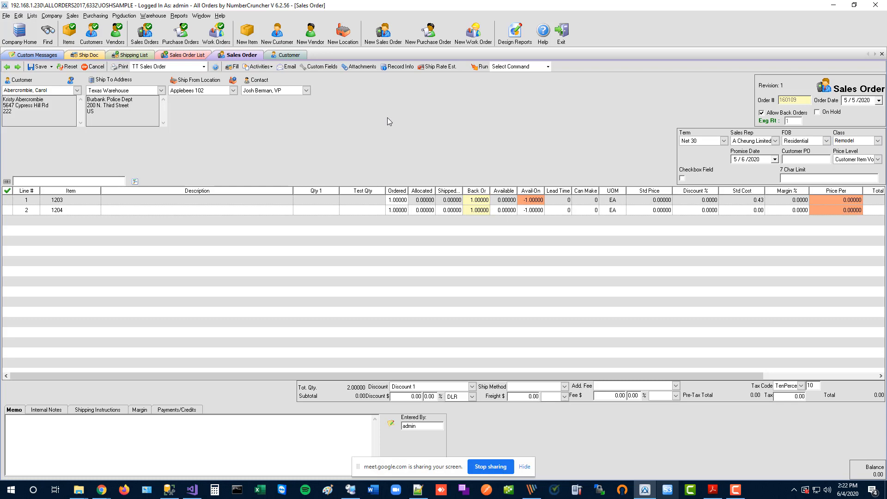
# Open Company > Preferences, look over the Email SMTP settings, then show the Folders page.
pyautogui.click(52, 16)
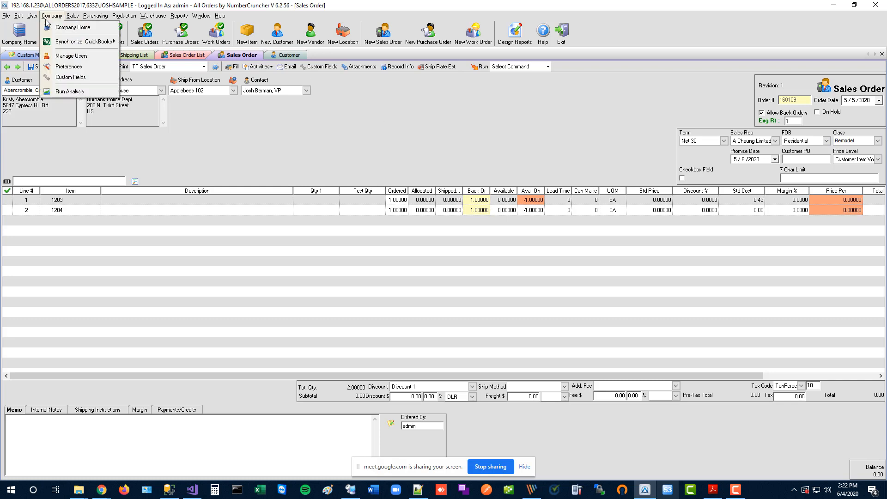
pyautogui.click(68, 66)
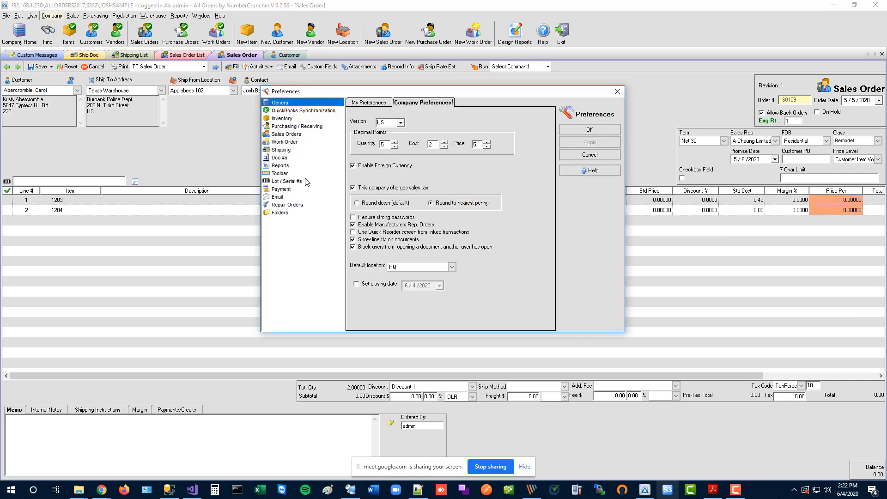
pyautogui.click(279, 197)
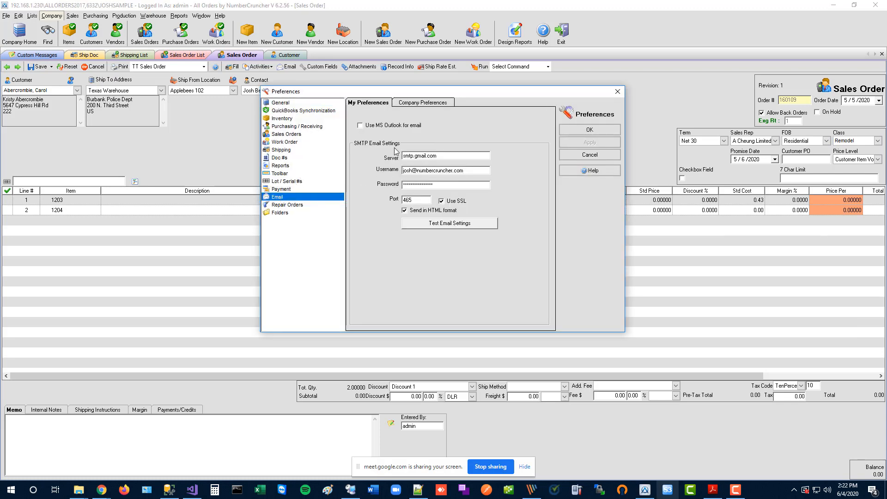
pyautogui.click(280, 213)
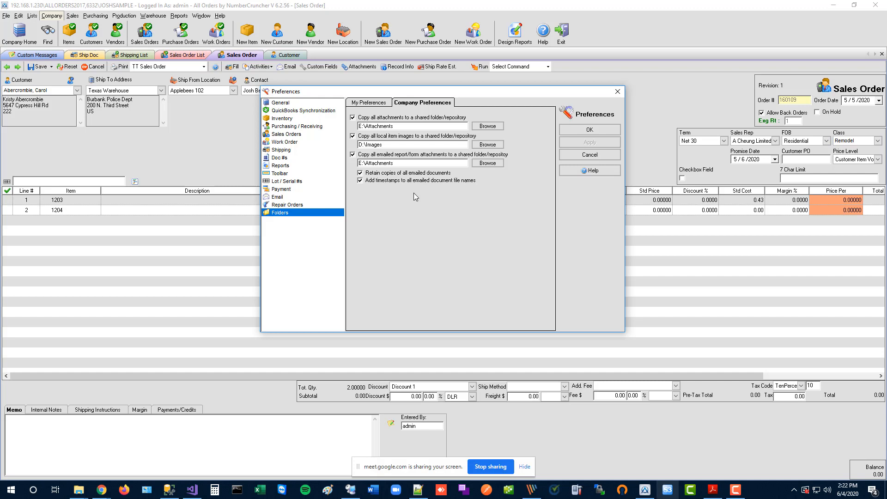
# Replace the emailed-attachments copy folder path with E:\All Orders Emails.
pyautogui.doubleClick(401, 163)
pyautogui.click(408, 163)
pyautogui.doubleClick(408, 163)
pyautogui.write('E:\\All Orders Emails')
# Close Preferences and maximize the Chrome window showing Integromat.
pyautogui.click(617, 91)
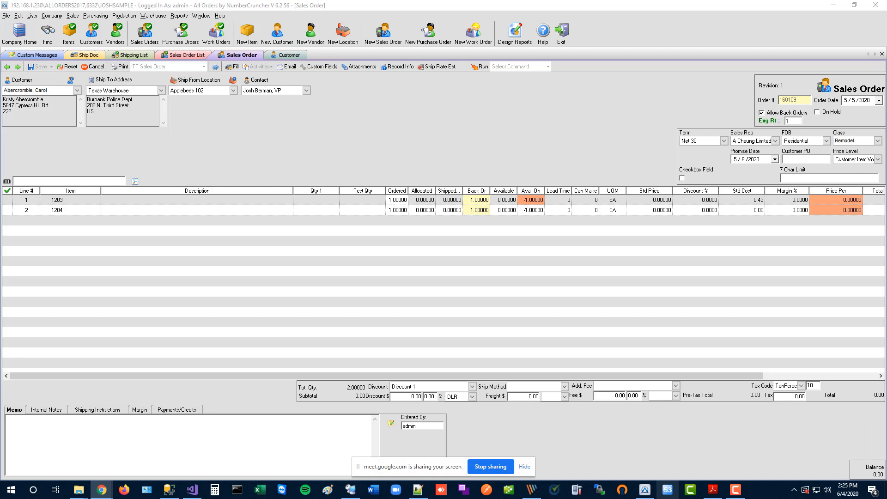
pyautogui.moveTo(886, 237); pyautogui.dragTo(175, 1)
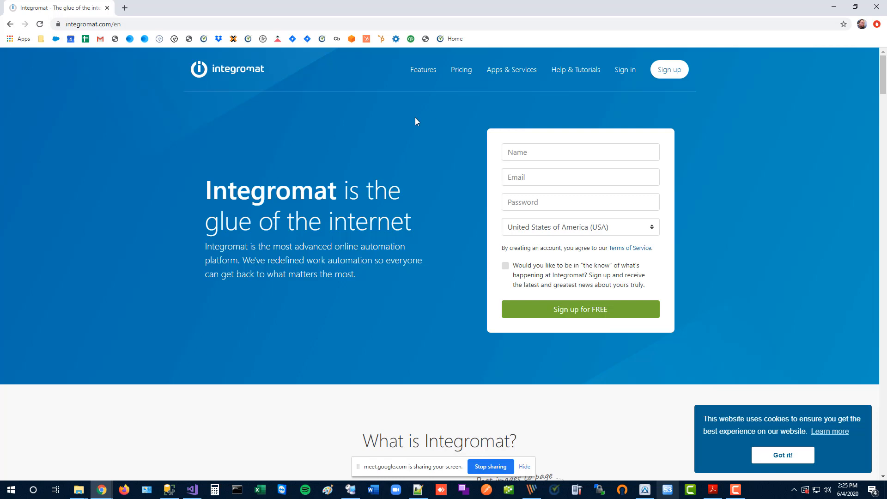
# Search Integromat's Apps & Services, trying 'mailchimp' and then 'sql ser'.
pyautogui.click(511, 69)
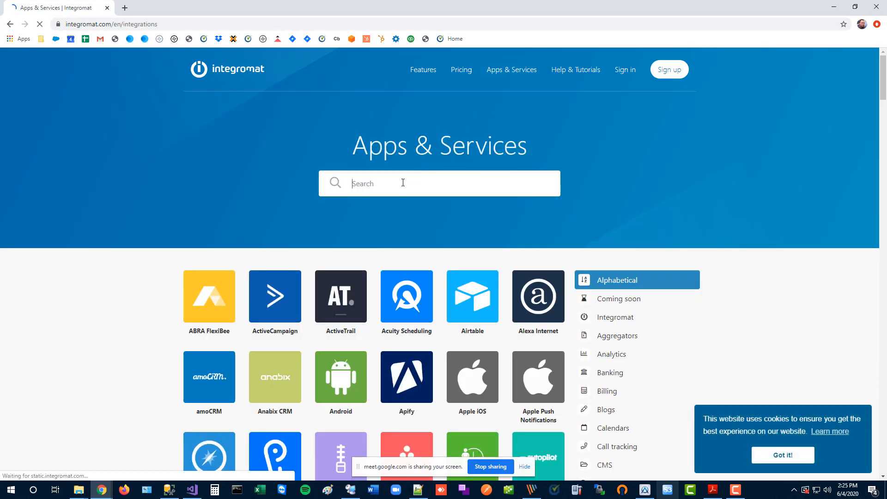
pyautogui.write('mailhimp')
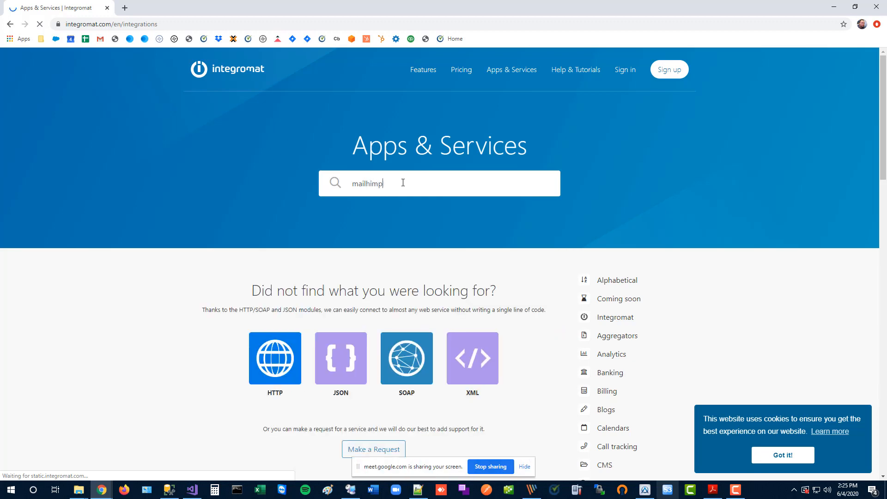
pyautogui.hotkey('ctrl', 'a')
pyautogui.write('mail')
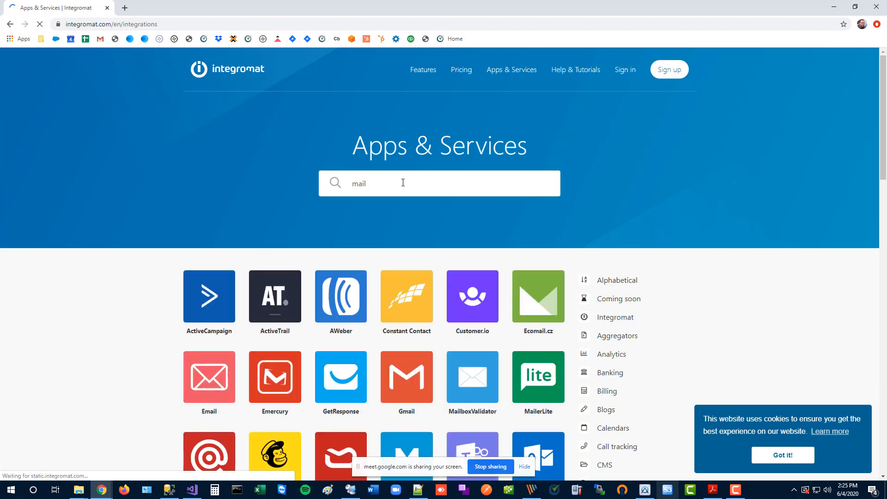
pyautogui.write('ch')
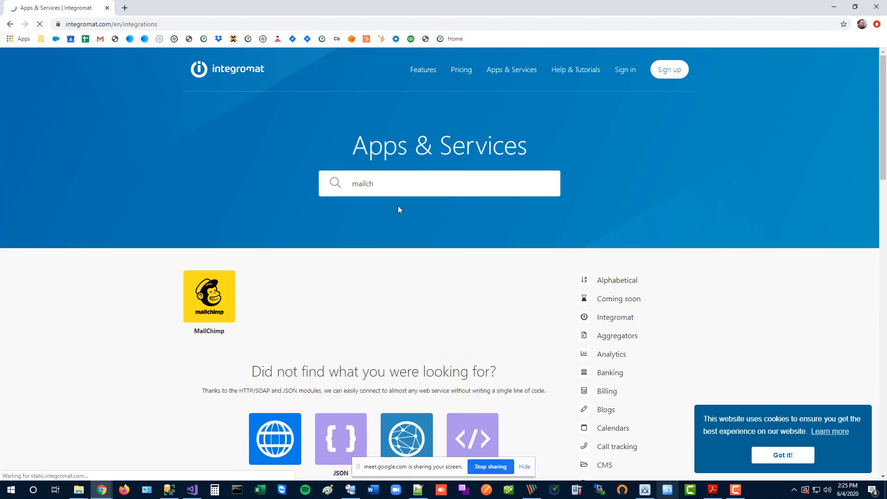
pyautogui.moveTo(373, 184); pyautogui.dragTo(300, 191)
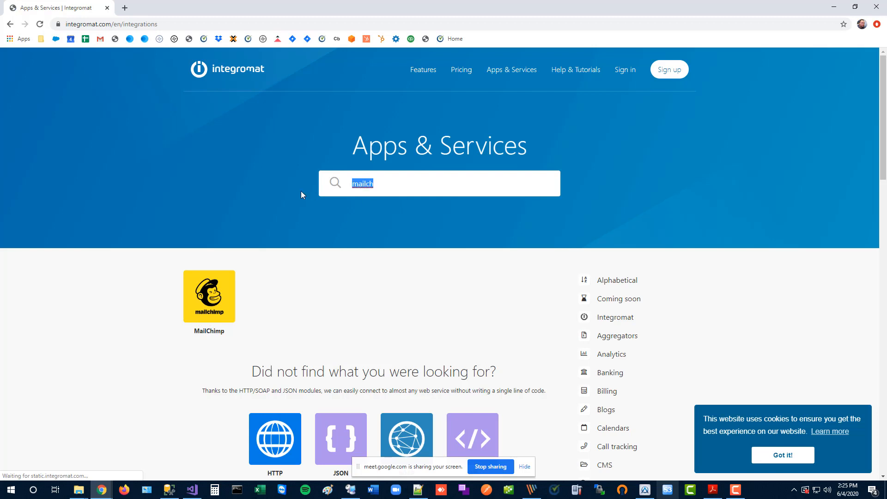
pyautogui.write('sql ser')
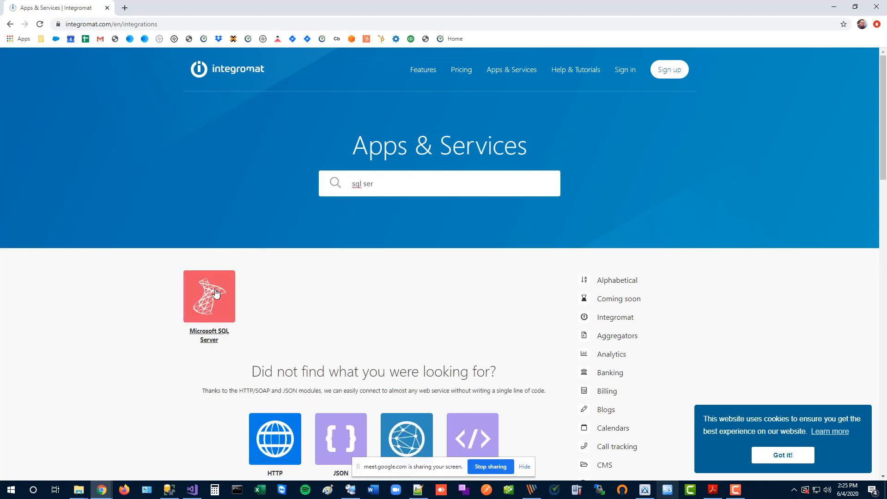
# Open and skim the Microsoft SQL Server integration page, then restore the browser to a smaller window.
pyautogui.click(212, 336)
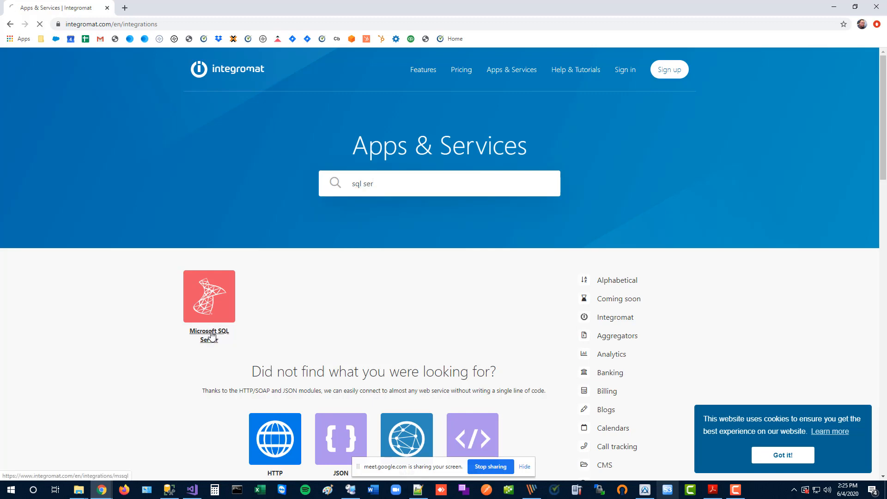
pyautogui.scroll(-7, 212, 337)
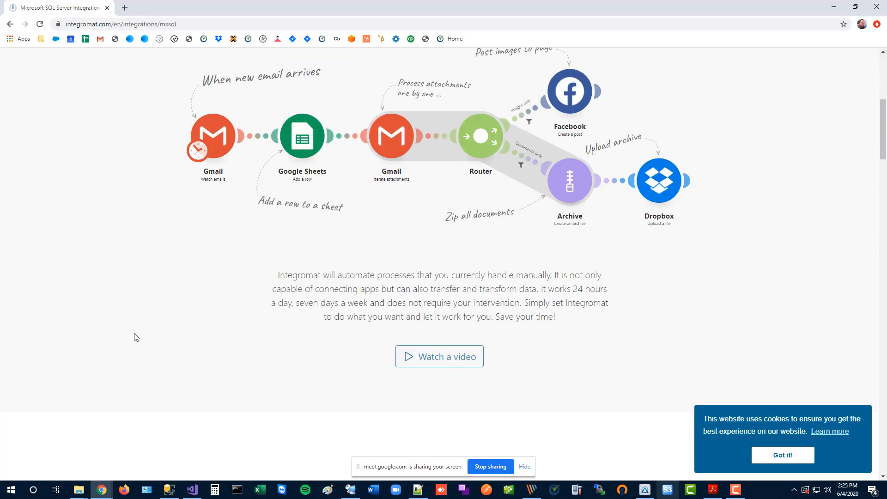
pyautogui.scroll(7, 137, 337)
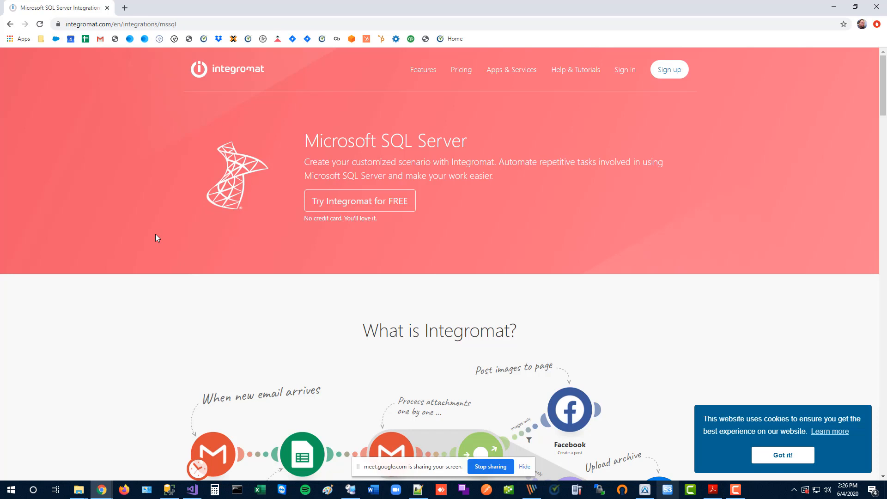
pyautogui.doubleClick(319, 4)
# Drag the browser off screen to reveal sales order 160109.
pyautogui.moveTo(873, 23); pyautogui.dragTo(886, 23)
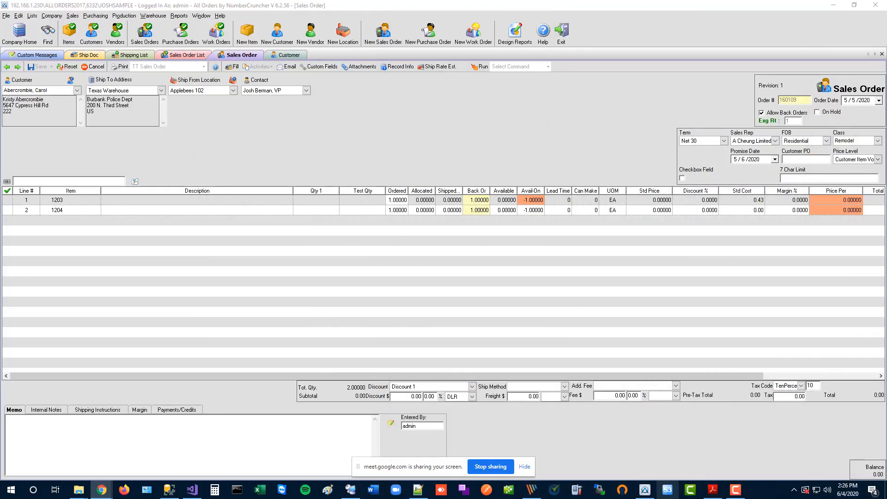